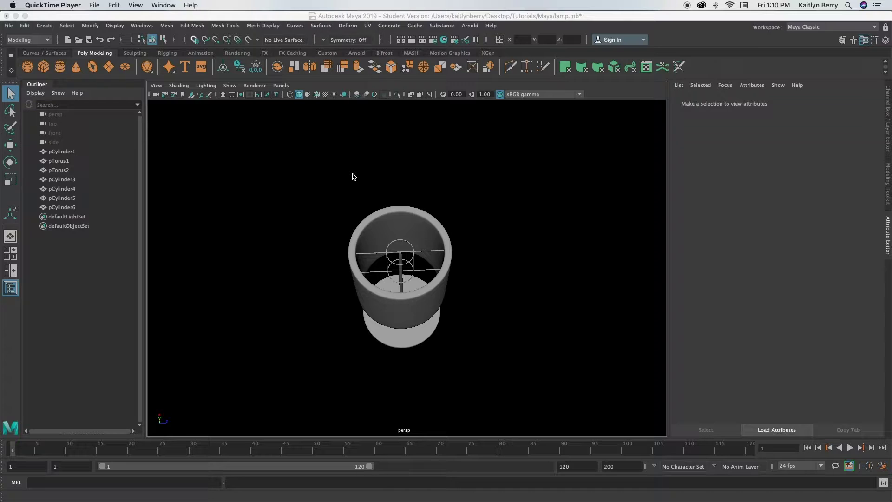
Step: Frame the finished lamp from the side, then begin a new scene
left_click_drag(392, 308, 520, 294, "alt")
right_click_drag(521, 293, 424, 281, "alt")
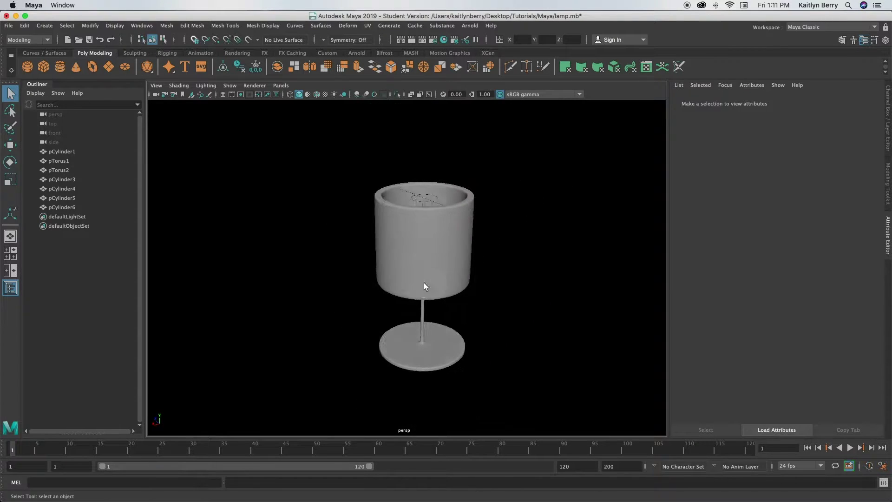
left_click(11, 26)
Step: Save changes to lamp.mb and continue to a fresh scene
left_click(22, 36)
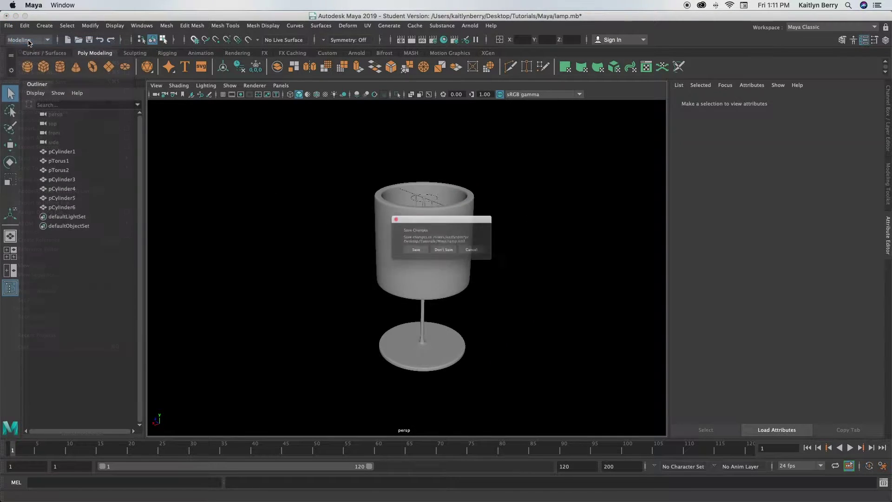
left_click(421, 255)
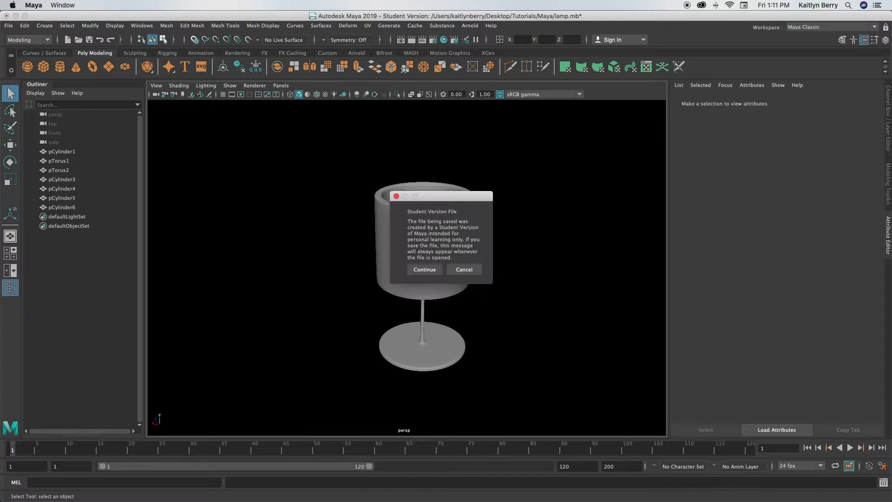
left_click(424, 269)
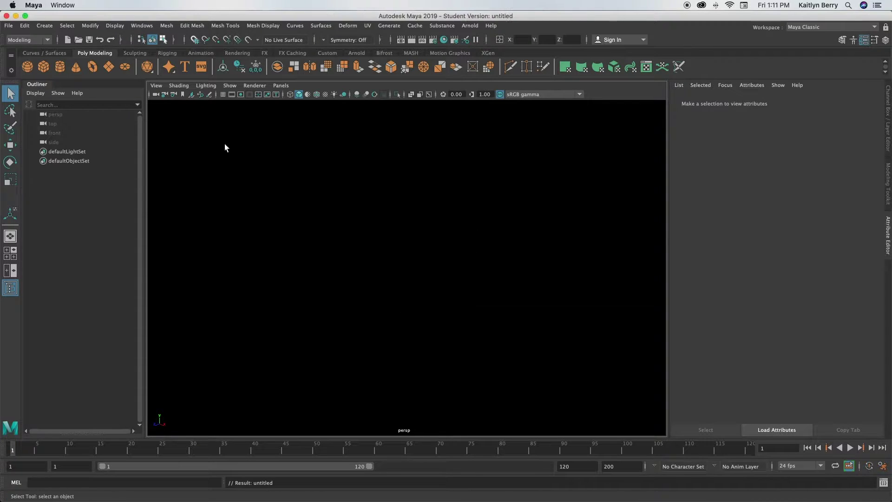
Step: Create a polygon cylinder and flatten it to a height of 0.2
left_click(60, 66)
left_click(786, 102)
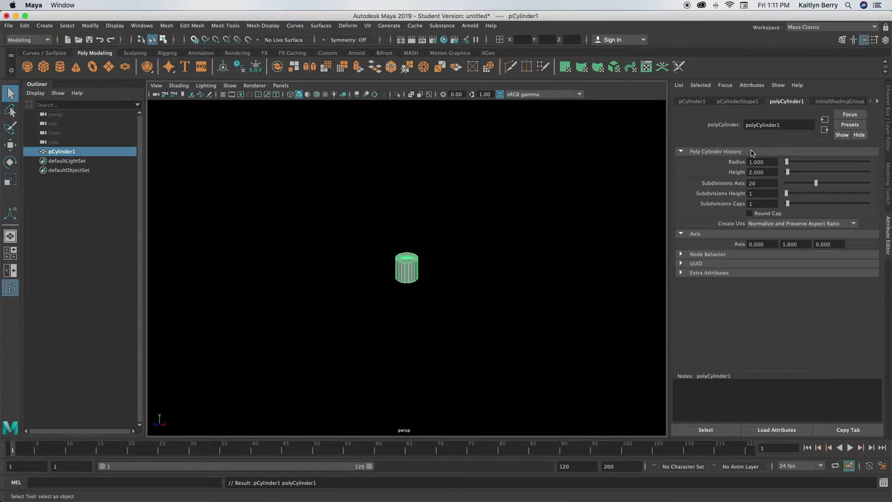
left_click(758, 172)
type("0.2")
key("Return")
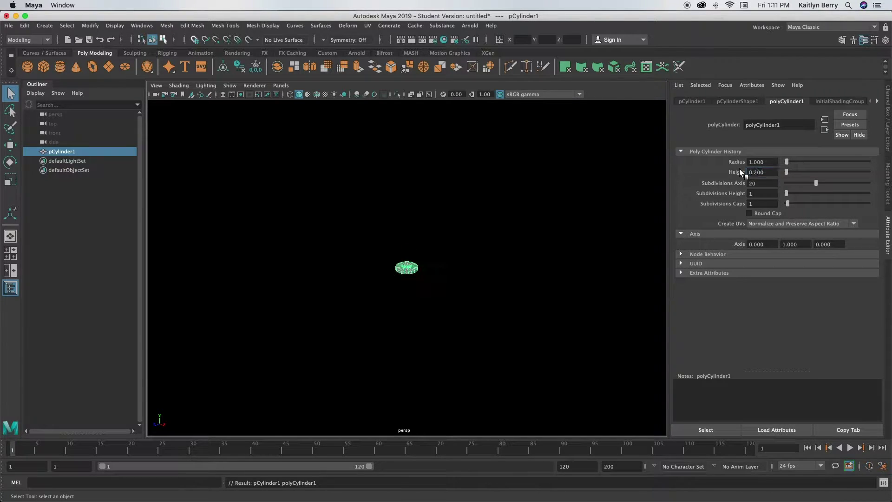
Step: Switch the viewport background to a gradient
left_click(446, 240)
key("alt+b")
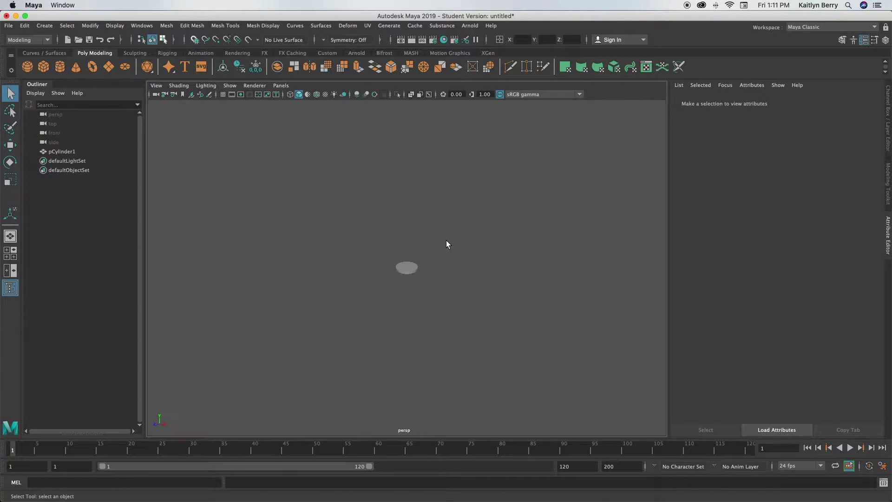
key("alt+b")
key("alt+b")
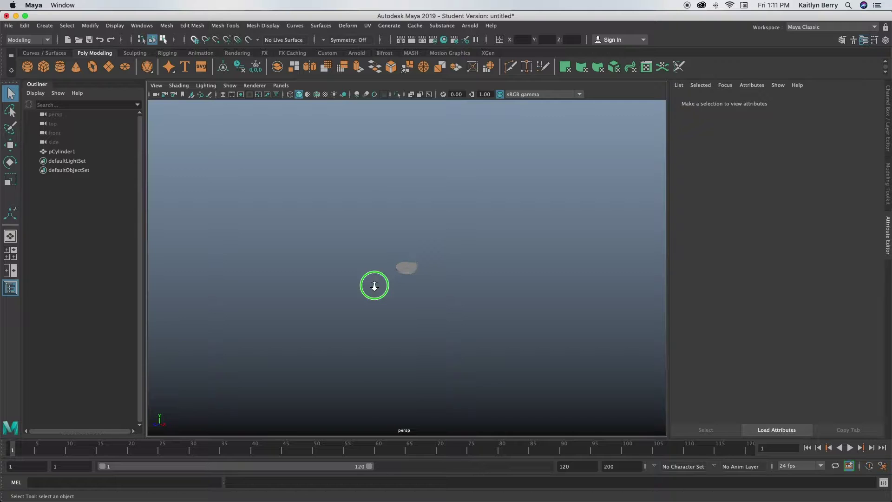
Step: Widen the disc to radius 2, toggling the grid on and off to check it
right_click_drag(375, 285, 687, 279, "alt")
left_click(415, 274)
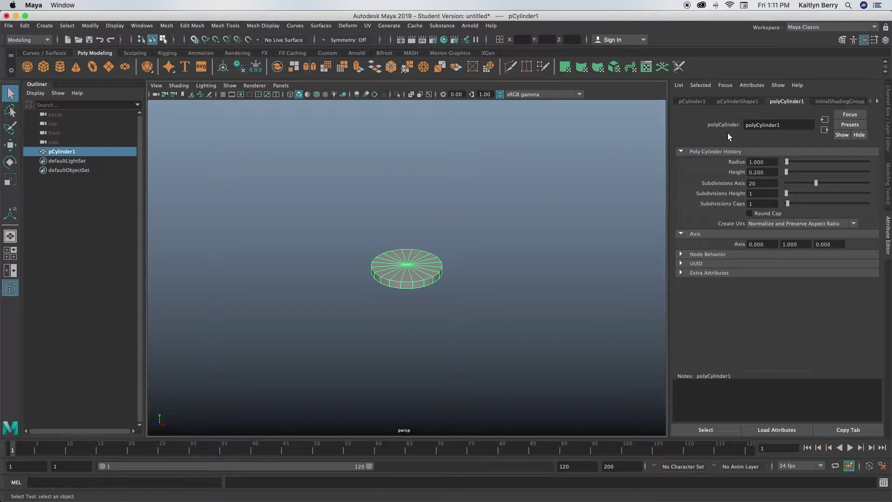
double_click(762, 162)
type("2")
key("Return")
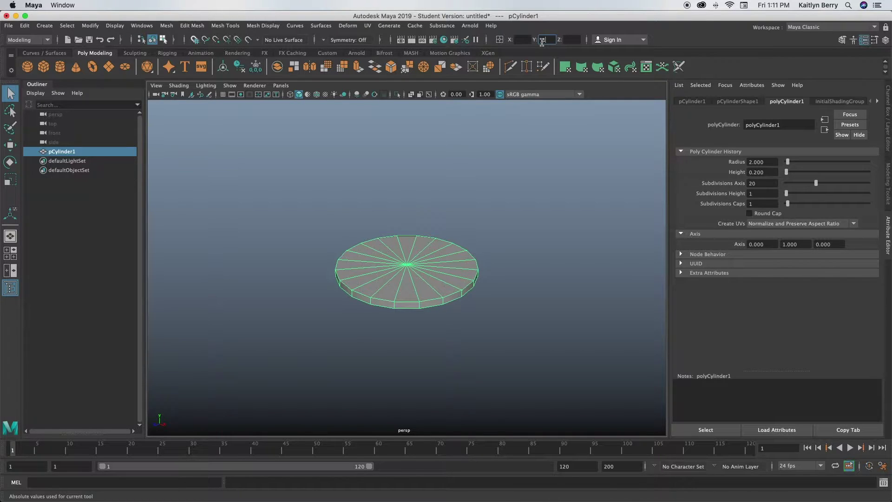
key("Return")
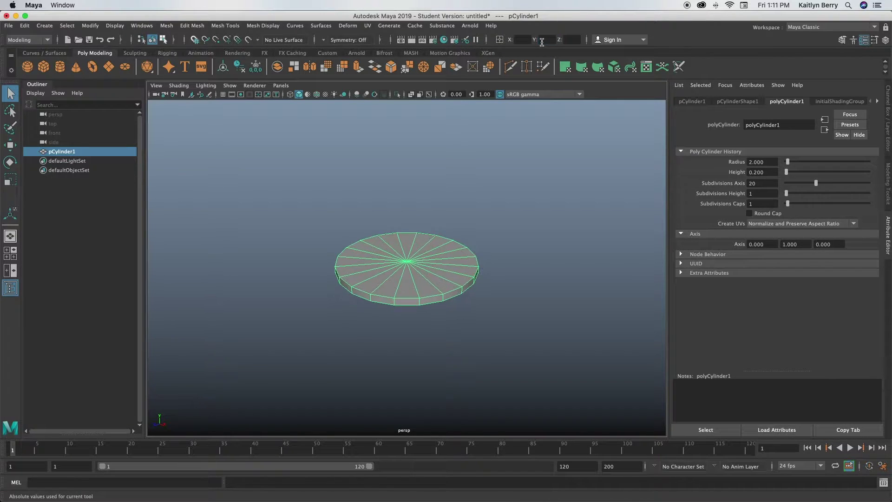
left_click(223, 95)
left_click(223, 95)
Step: Select the disc's top faces and extrude them inward with an offset of 1.9
mouse_move(421, 236)
right_mouse_down()
mouse_move(417, 214)
mouse_move(418, 261)
mouse_move(414, 249)
right_mouse_up()
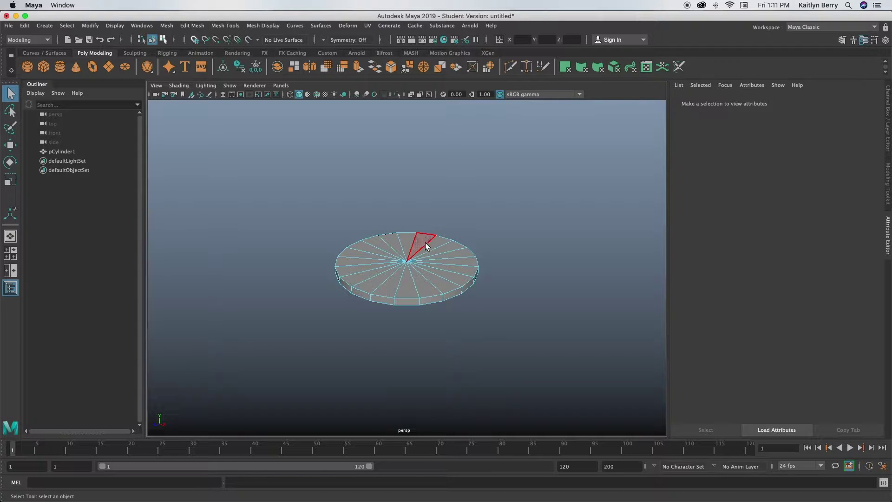
mouse_move(427, 246)
left_mouse_down()
mouse_move(414, 242)
mouse_move(382, 256)
mouse_move(421, 267)
mouse_move(405, 247)
mouse_move(413, 255)
left_mouse_up()
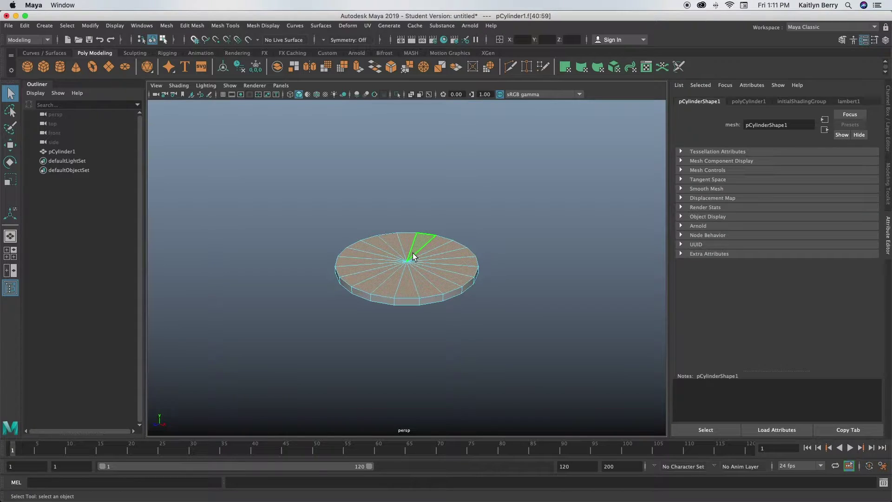
key("ctrl+e")
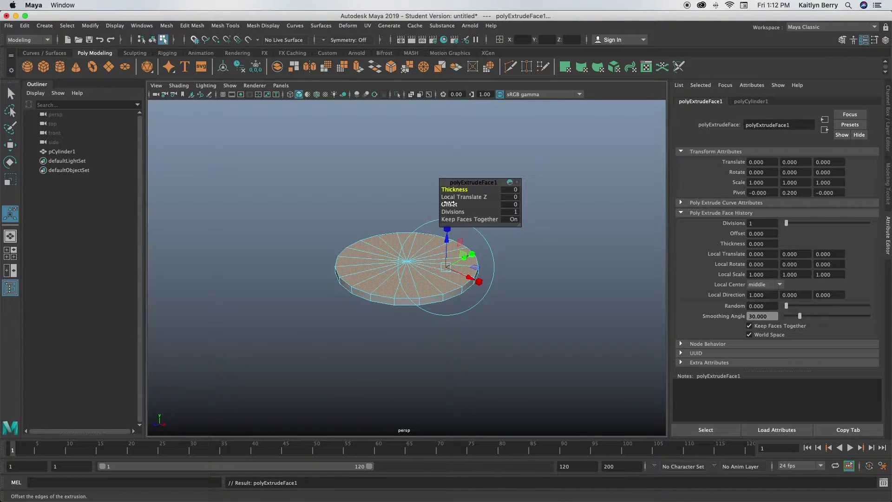
left_click_drag(449, 204, 535, 211)
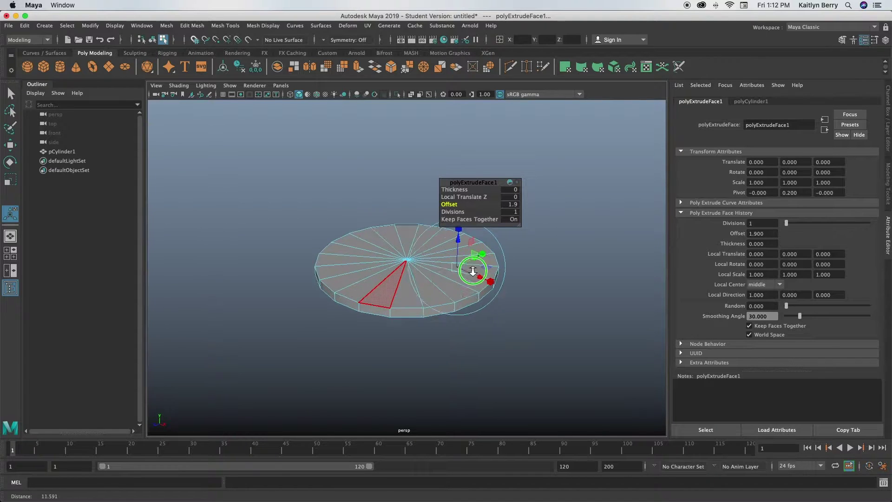
scroll(601, 264, "up", 5)
middle_click_drag(454, 263, 458, 360, "alt")
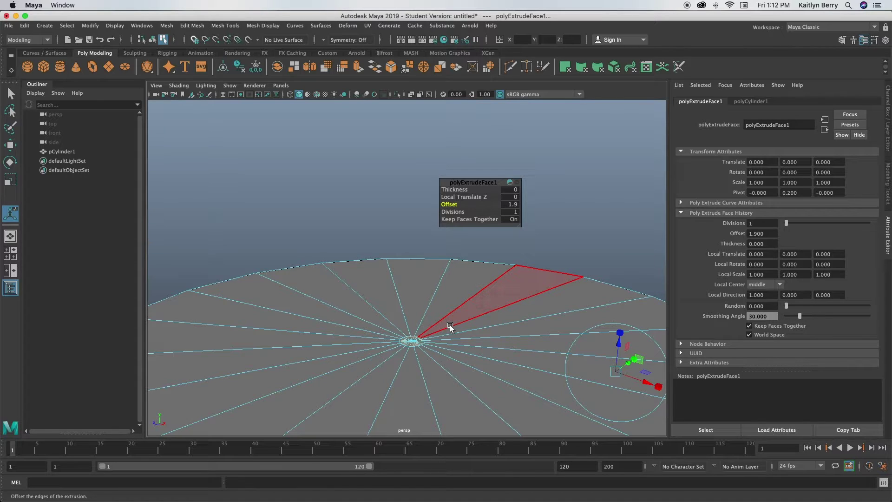
Step: Extrude the disc's centre face with thickness 5 to raise a thin pole
key("ctrl+e")
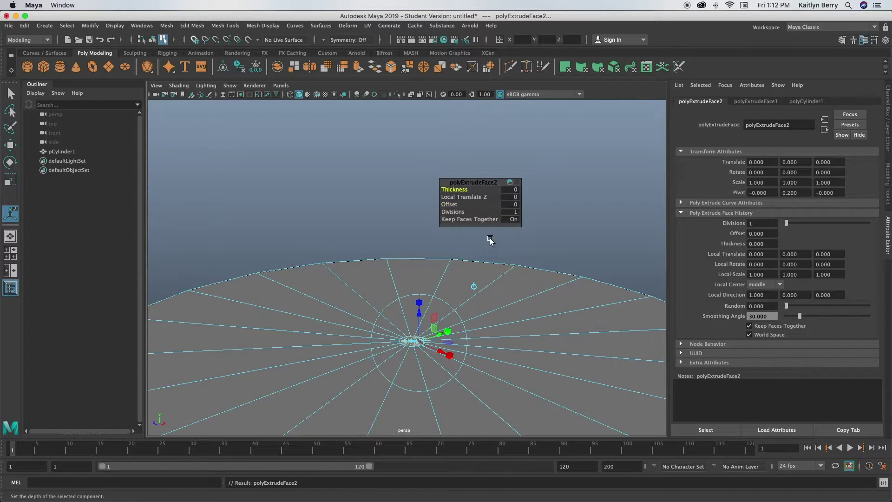
left_click(511, 189)
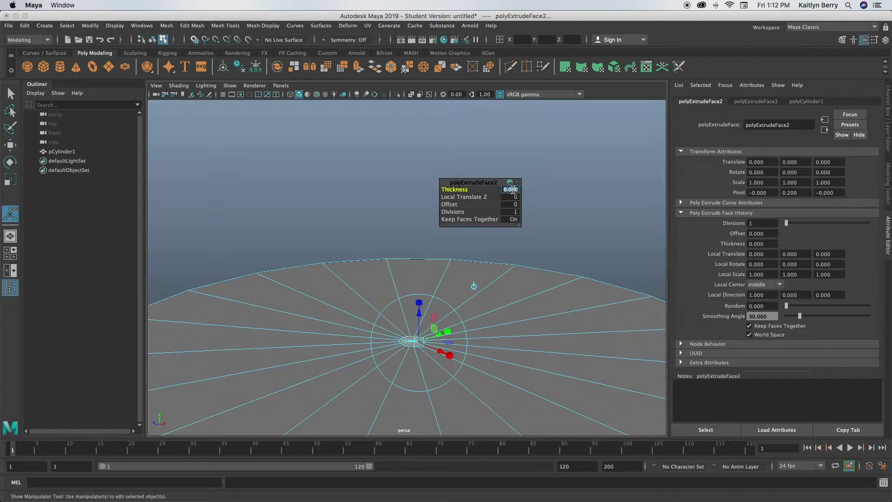
type("5")
key("Return")
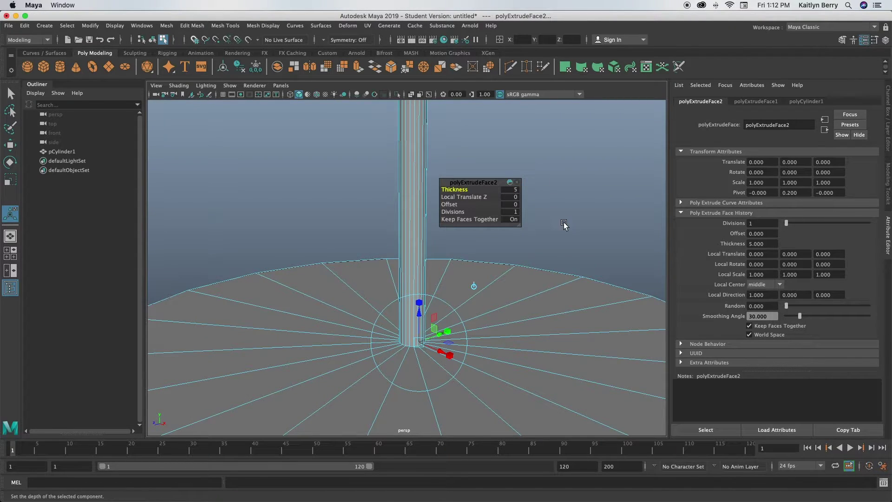
left_click_drag(590, 225, 420, 291, "alt")
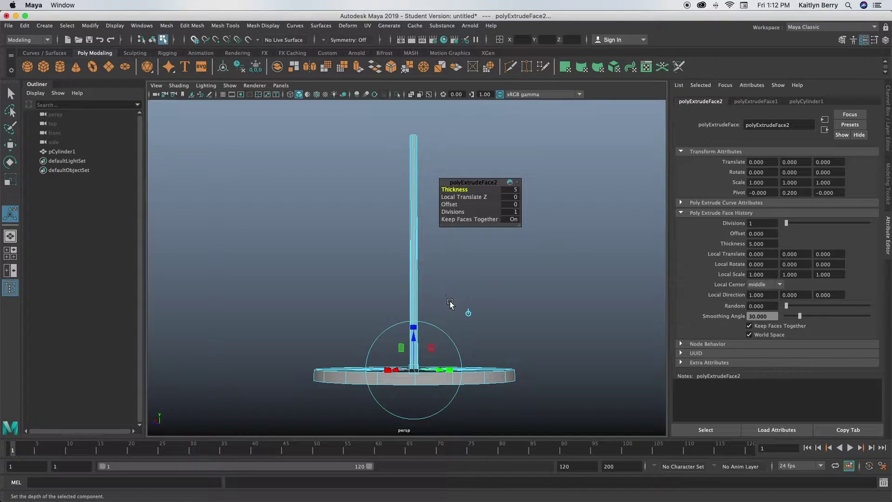
left_click_drag(412, 191, 393, 265, "alt")
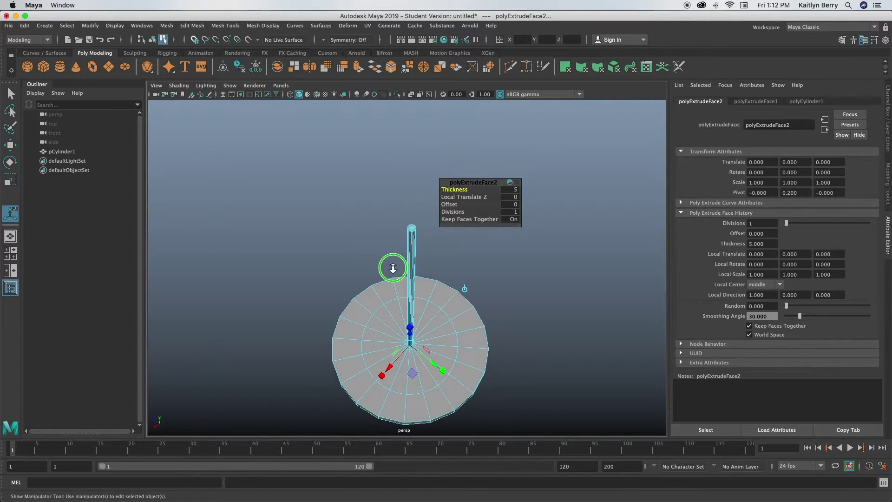
Step: Try extruding and raising the pole's top face, then undo it and restore the pole's full height
key("r")
right_click_drag(392, 265, 476, 306, "alt")
key("ctrl+e")
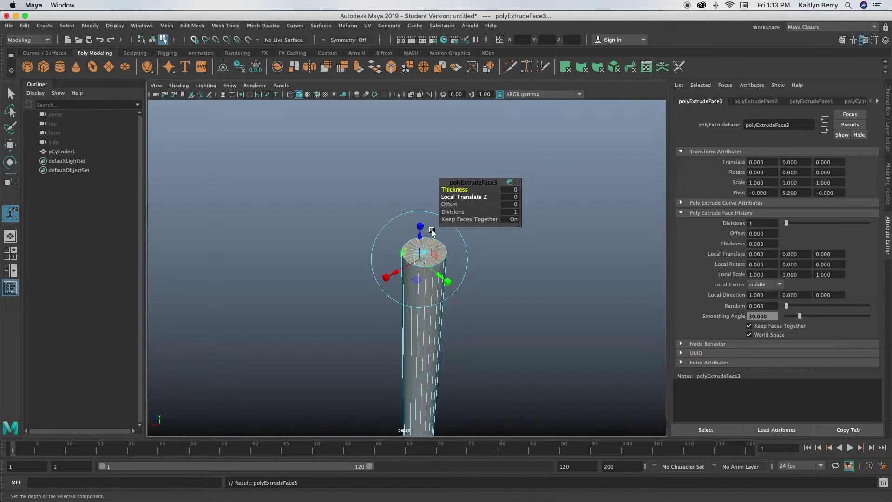
left_click_drag(420, 236, 420, 208)
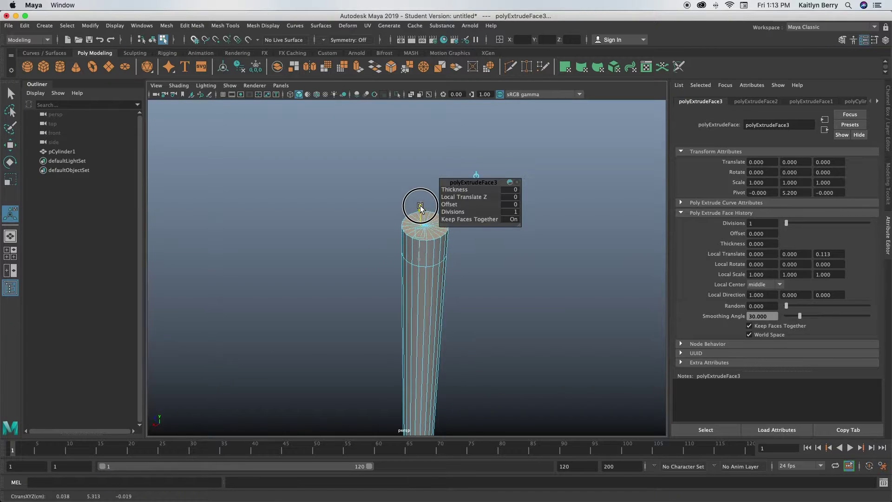
left_click_drag(474, 279, 482, 279, "alt")
key("z")
key("z")
key("z")
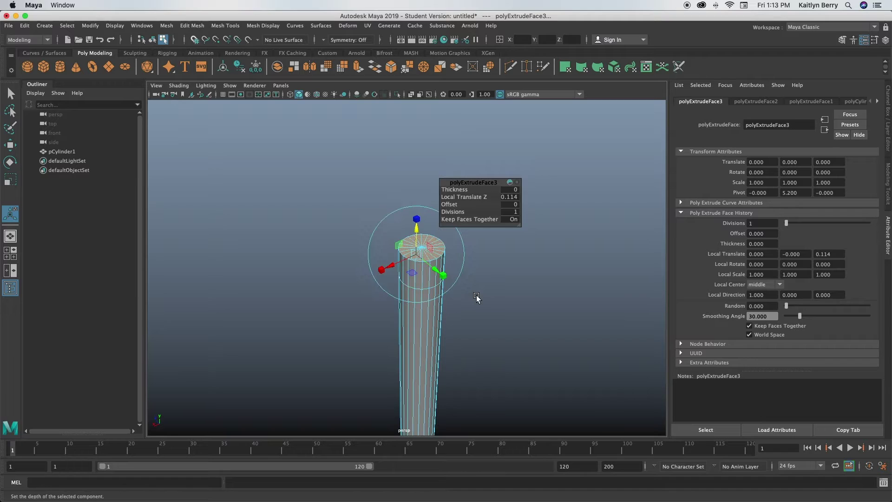
key("z")
key("z")
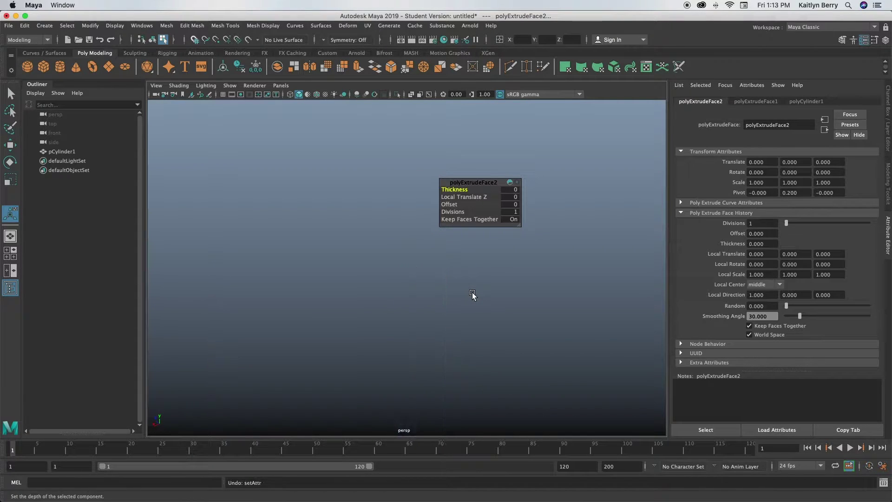
left_click(45, 26)
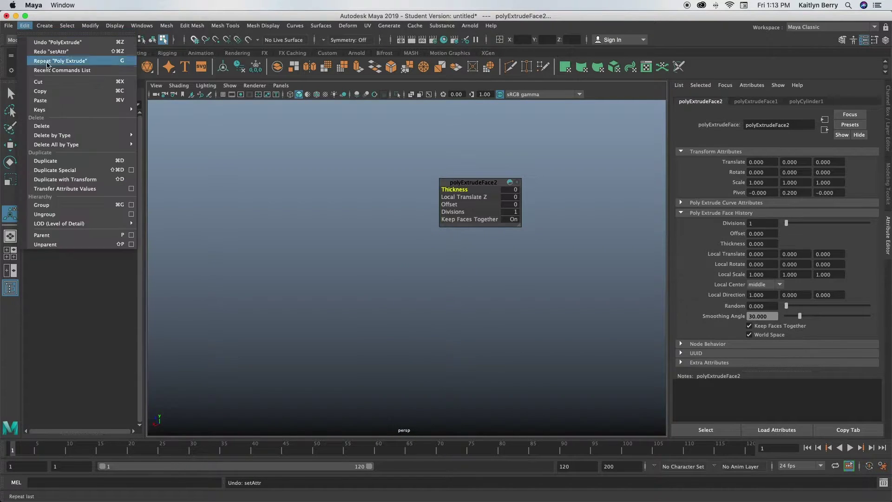
key("Escape")
key("shift+z")
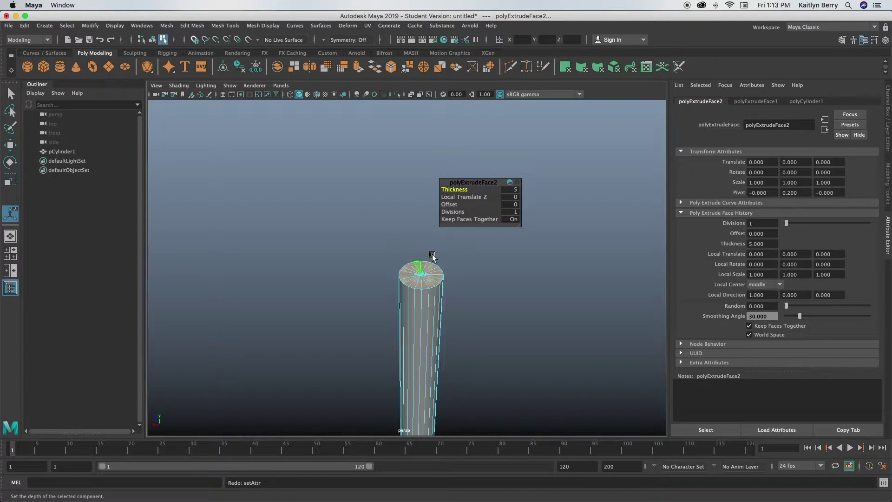
Step: Extrude the pole's top cap up by 0.12, then extrude the cap faces again
key("ctrl+e")
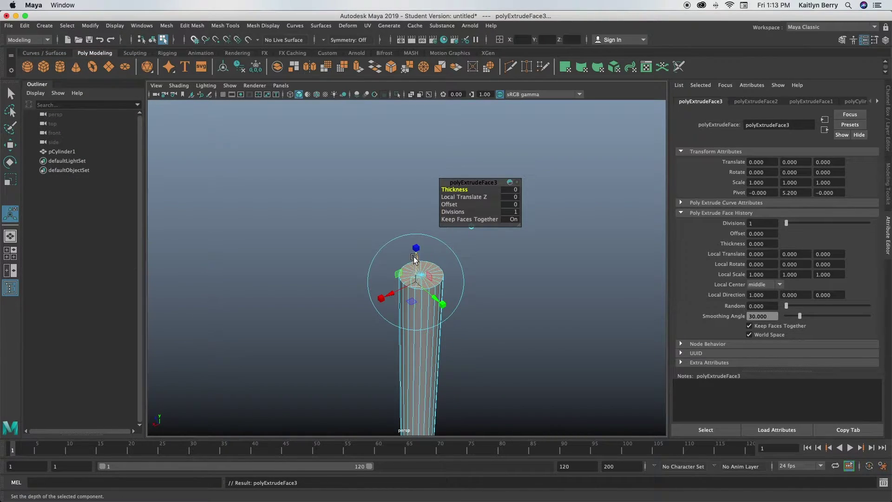
left_click_drag(415, 261, 417, 231)
mouse_move(510, 319)
left_mouse_down("alt")
mouse_move(490, 295)
mouse_move(514, 348)
mouse_move(507, 328)
left_mouse_up("alt")
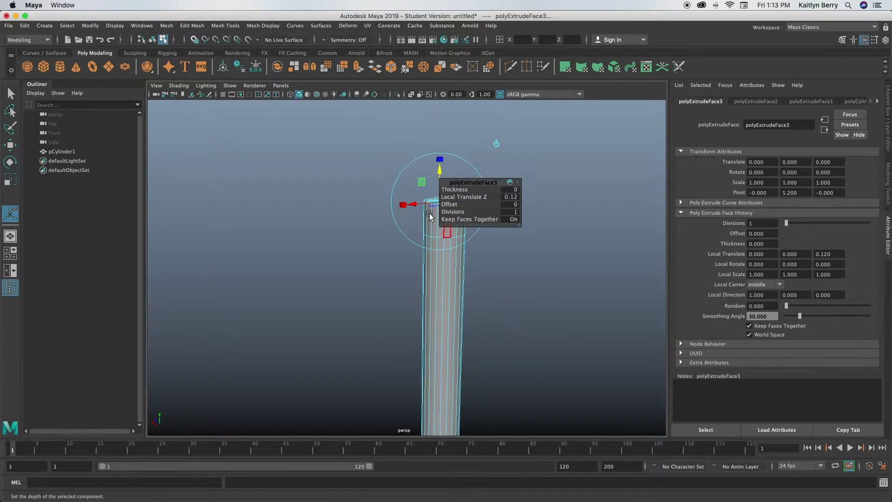
left_click_drag(352, 173, 343, 243)
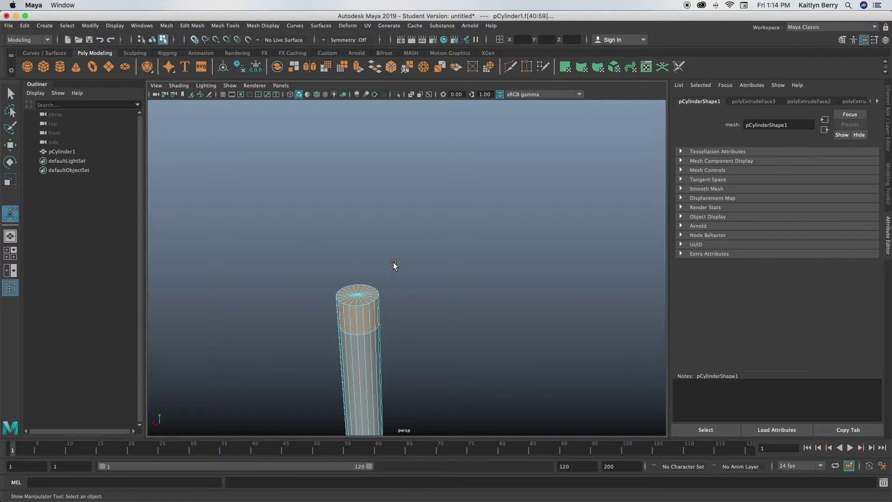
key("ctrl+e")
Step: Scale the extruded top faces out wide to start the lampshade
left_click_drag(499, 303, 339, 308, "alt")
key("r")
left_click_drag(395, 256, 547, 335)
scroll(511, 344, "down", 5)
left_click_drag(480, 354, 409, 222, "alt")
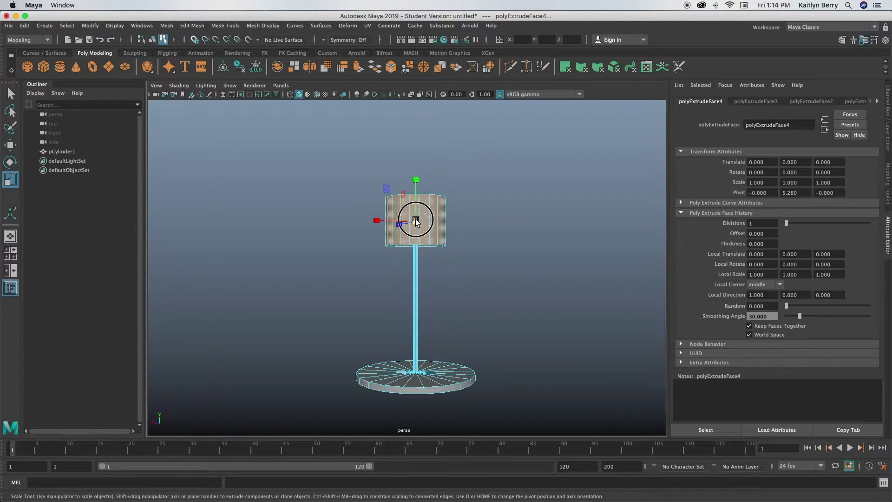
right_click_drag(415, 221, 472, 215, "alt")
left_click_drag(472, 215, 506, 229, "alt")
left_click_drag(393, 245, 472, 210, "alt")
Step: Select the shade's top cap faces and raise them to make the shade tall
left_click(420, 145)
key("q")
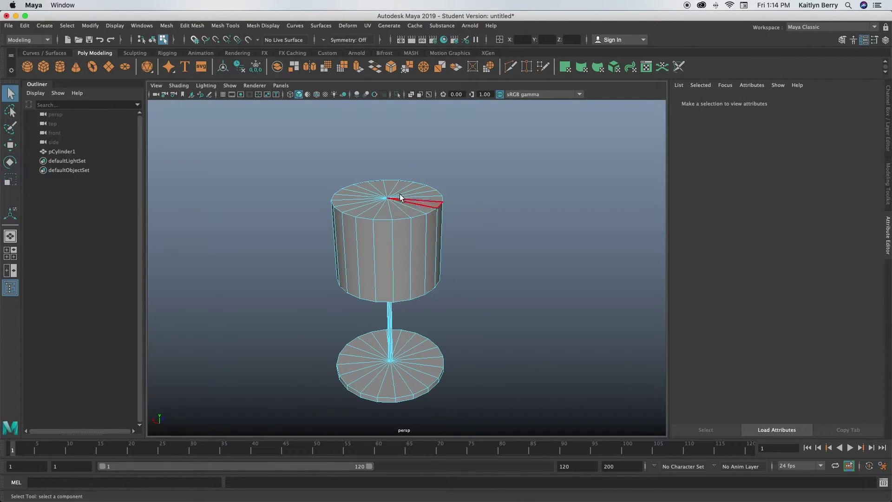
mouse_move(408, 186)
left_mouse_down()
mouse_move(365, 188)
mouse_move(370, 210)
mouse_move(409, 195)
left_mouse_up()
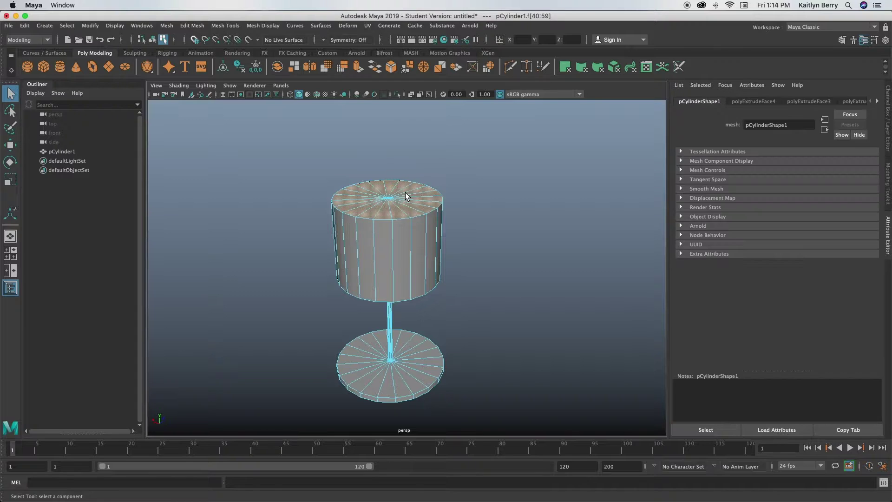
key("w")
left_click_drag(385, 160, 381, 125)
left_click(483, 251)
left_click_drag(484, 253, 424, 231, "alt")
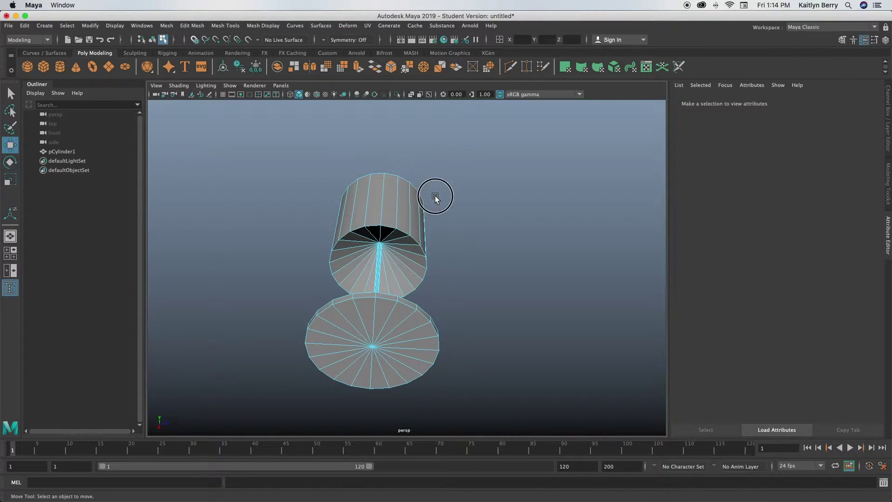
Step: Select the shade's top and bottom cap faces and delete them, leaving an open tube
left_click_drag(434, 193, 451, 263, "alt")
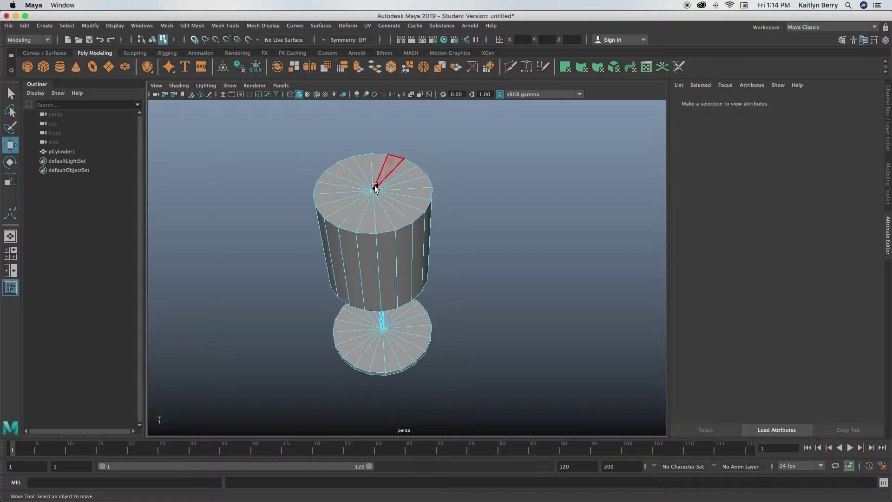
key("q")
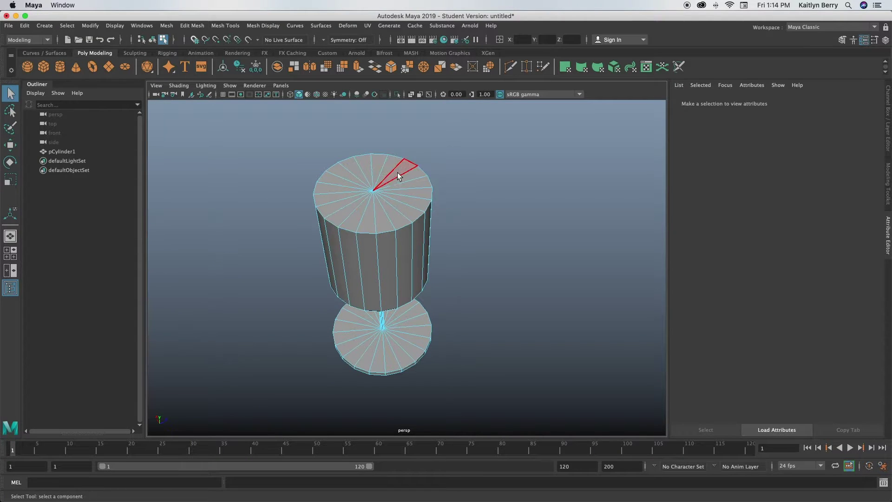
mouse_move(397, 172)
left_mouse_down()
mouse_move(358, 172)
mouse_move(376, 211)
mouse_move(405, 178)
left_mouse_up()
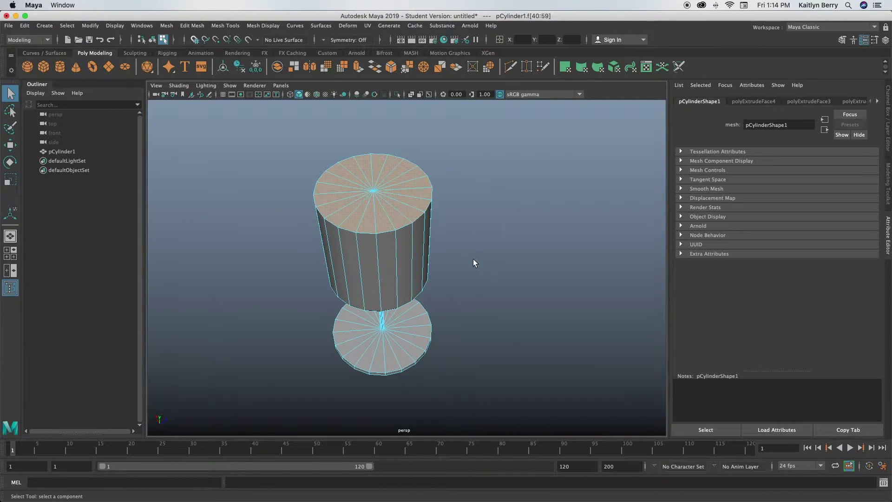
left_click_drag(474, 259, 451, 183, "alt")
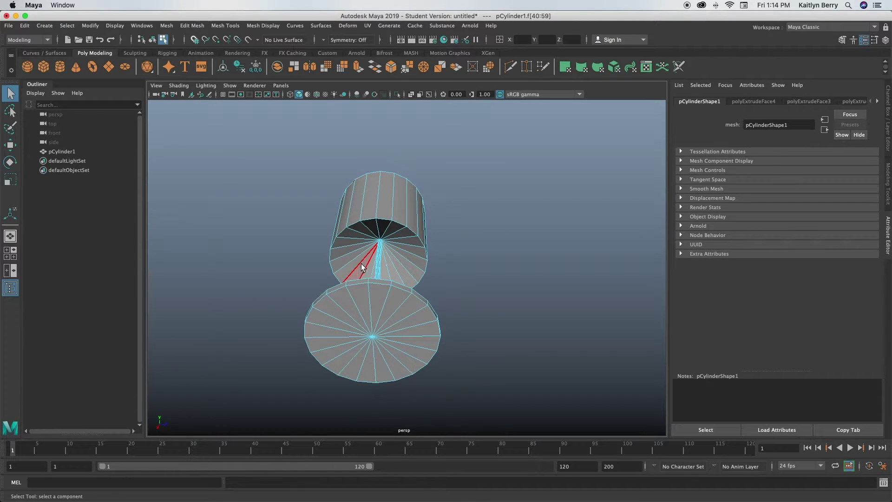
mouse_move(369, 272)
left_mouse_down()
mouse_move(356, 246)
mouse_move(362, 230)
mouse_move(396, 234)
mouse_move(392, 272)
left_mouse_up()
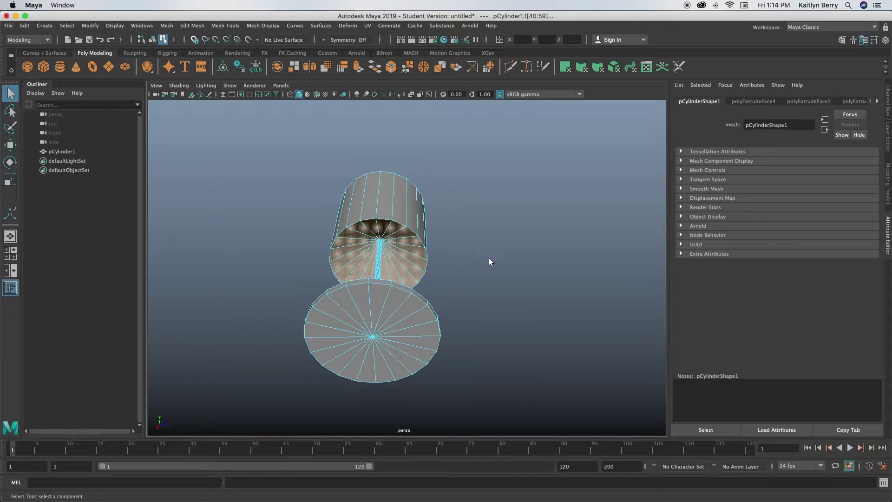
mouse_move(488, 258)
left_mouse_down("alt")
mouse_move(470, 251)
mouse_move(420, 260)
left_mouse_up("alt")
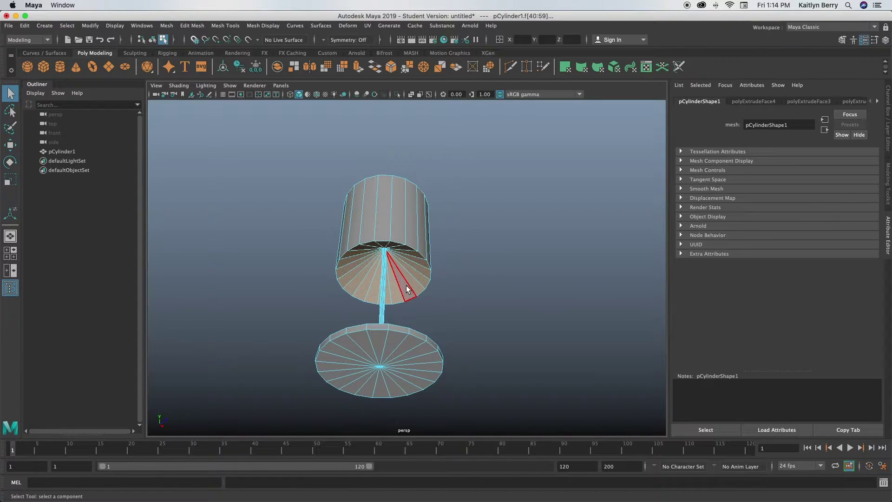
key("Delete")
left_click(482, 297)
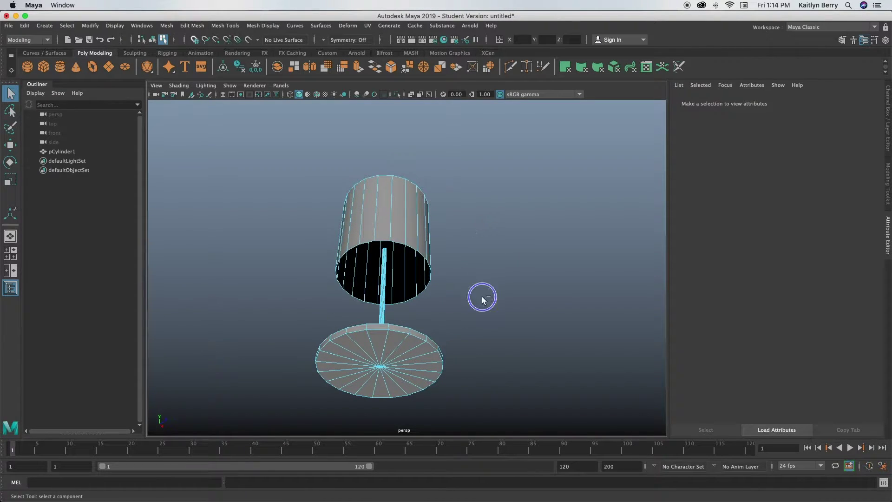
left_click_drag(482, 291, 410, 282, "alt")
mouse_move(512, 227)
left_mouse_down("alt")
mouse_move(522, 261)
mouse_move(510, 221)
left_mouse_up("alt")
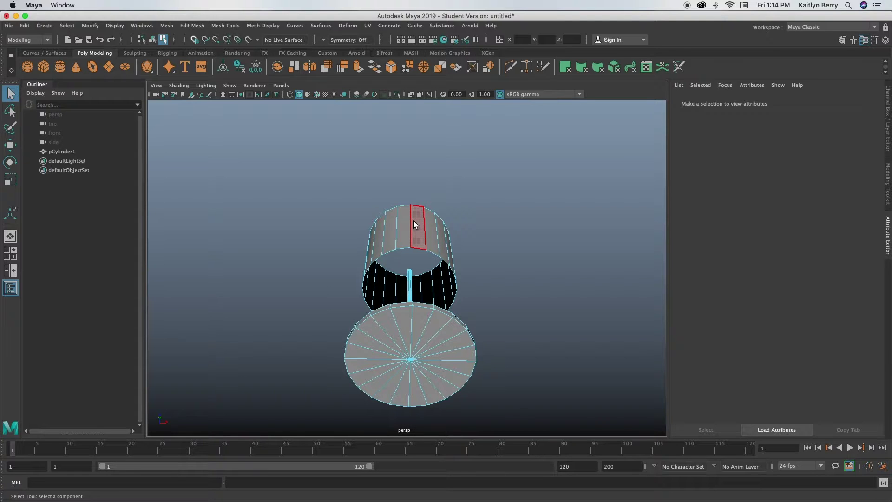
Step: Select the ring of shade wall faces and extrude them to a thickness of 0.15
left_click_drag(466, 231, 450, 249, "alt")
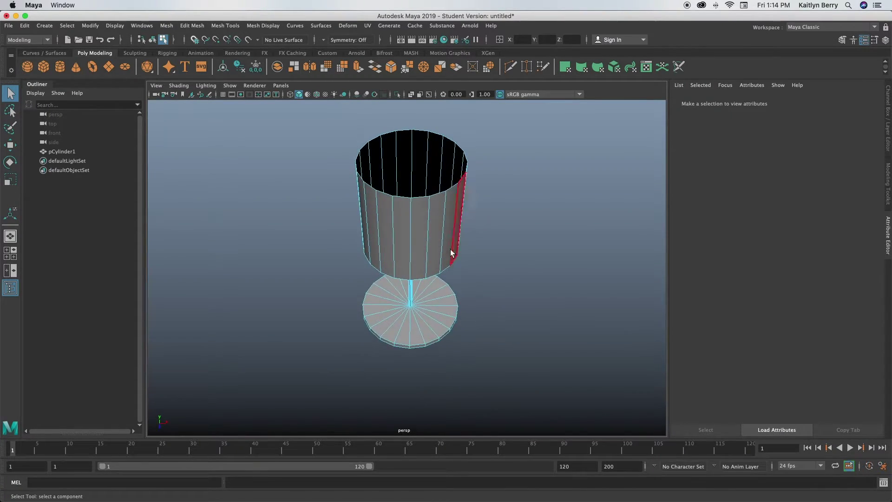
double_click(434, 218)
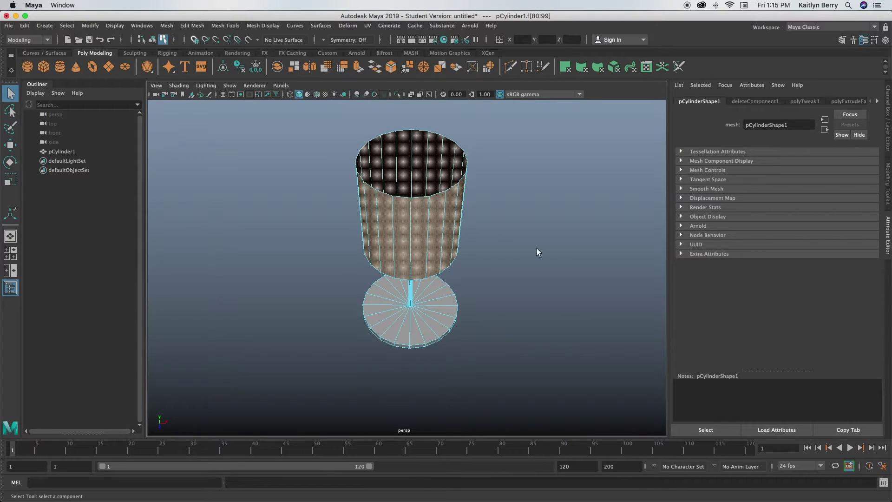
left_click_drag(509, 210, 521, 191, "alt")
key("ctrl+e")
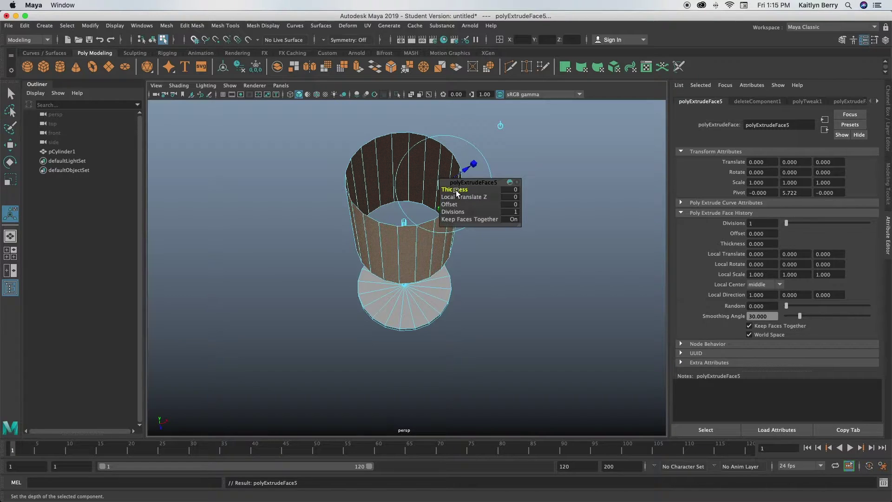
left_click_drag(455, 190, 463, 190)
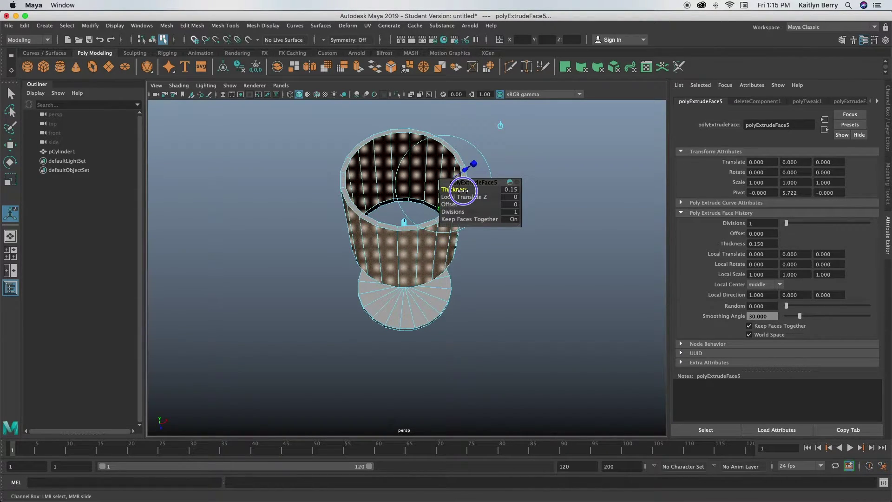
left_click_drag(463, 189, 485, 240, "alt")
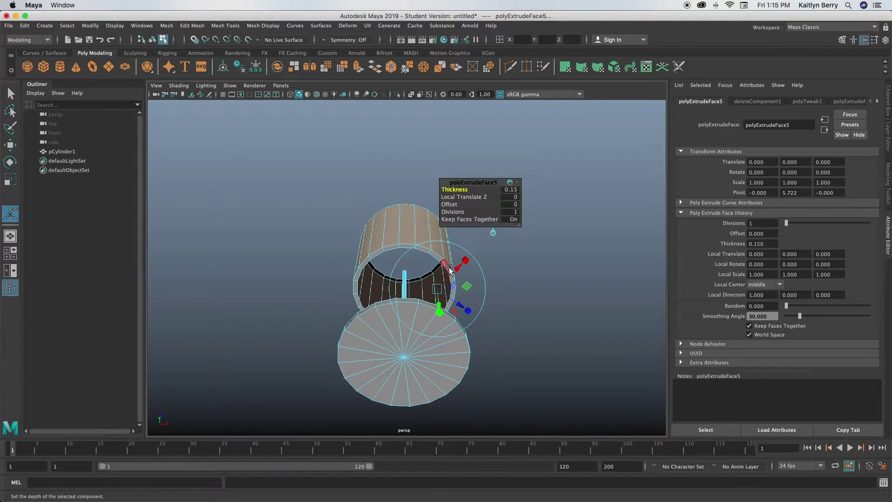
left_click_drag(507, 292, 526, 371, "alt")
right_click_drag(526, 372, 505, 276, "alt")
left_click(504, 275)
mouse_move(505, 275)
left_mouse_down("alt")
mouse_move(490, 237)
mouse_move(484, 288)
mouse_move(504, 293)
left_mouse_up("alt")
right_click_drag(504, 293, 513, 320, "alt")
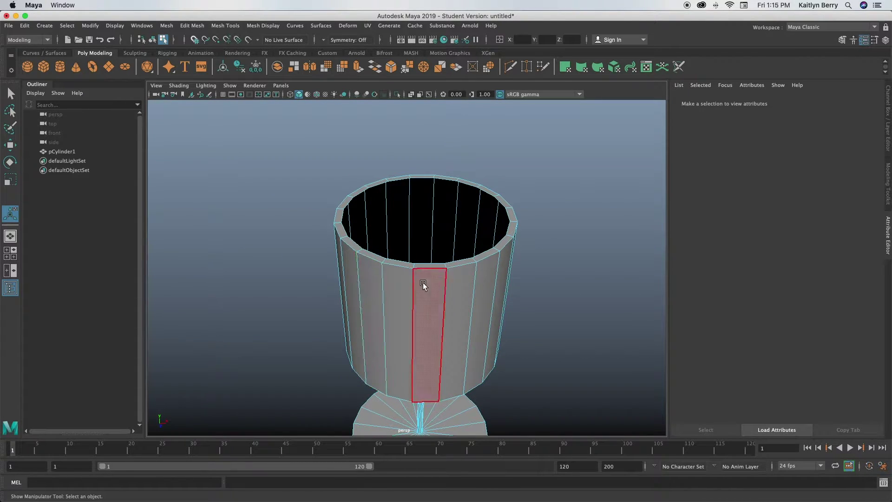
left_click_drag(422, 285, 478, 285, "alt")
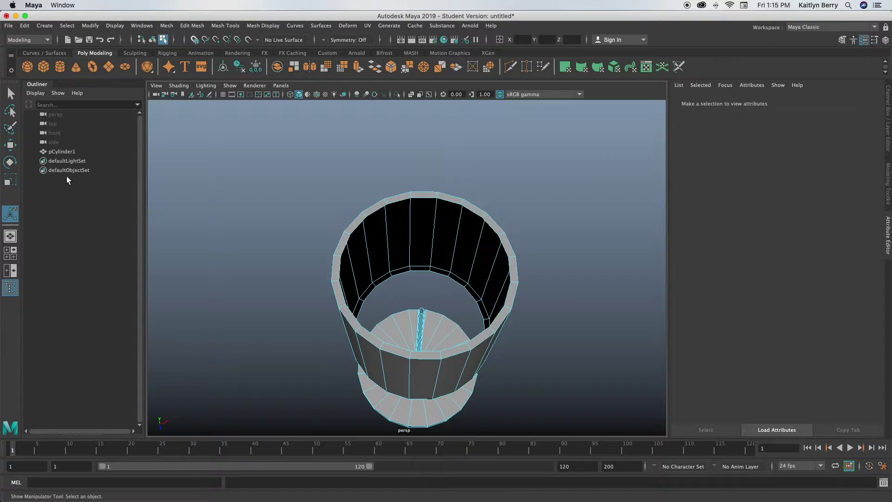
Step: Add a torus with radius 1 and a Section Radius of 0.03
left_click(93, 66)
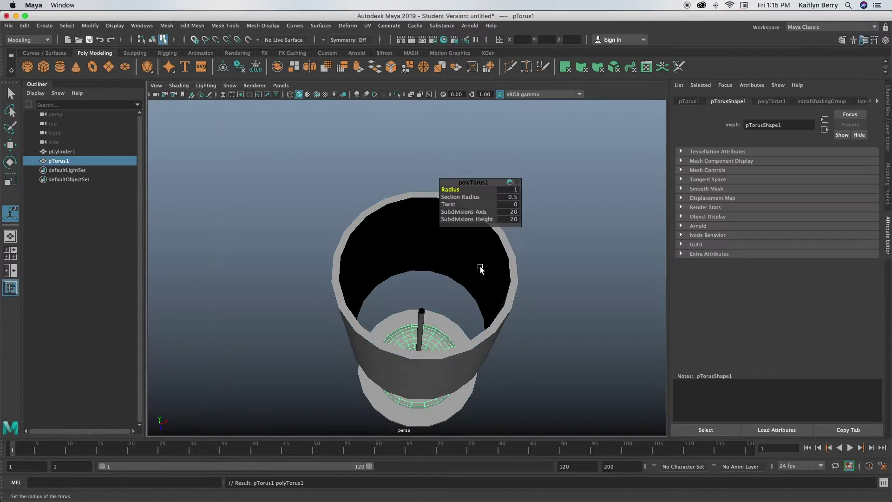
left_click_drag(485, 387, 454, 315, "alt")
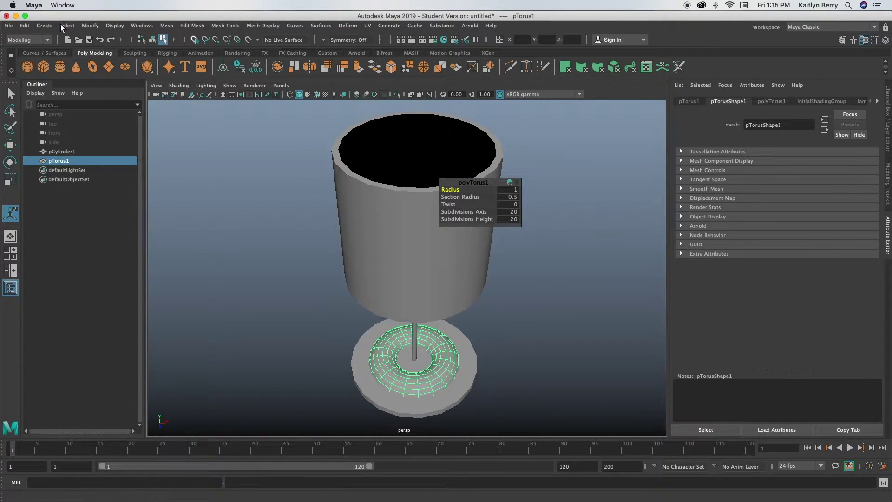
right_click_drag(365, 308, 460, 325, "alt")
left_click_drag(460, 326, 462, 312, "alt")
left_click(771, 101)
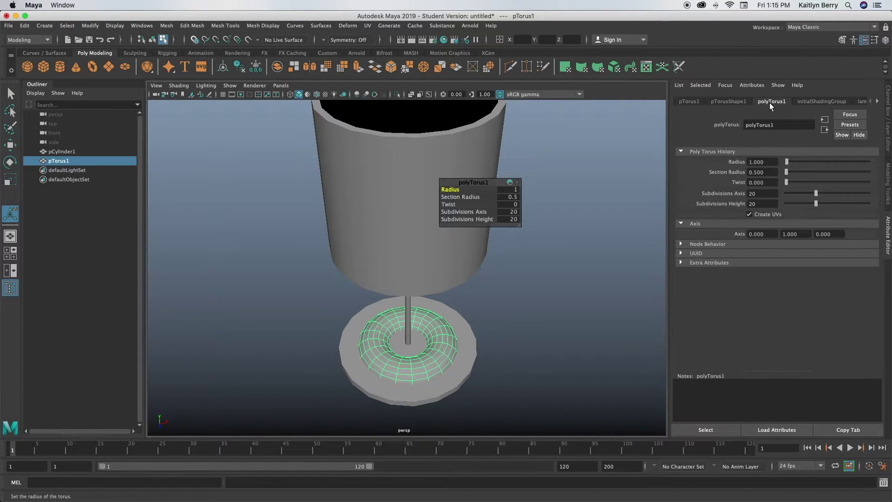
left_click(765, 175)
type(".03")
key("Return")
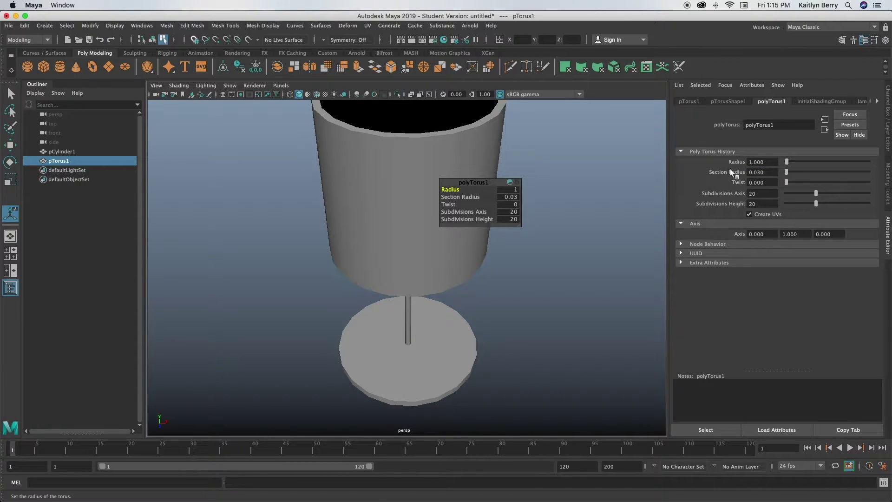
Step: Raise the torus into the shade around the pole and give it 10 height subdivisions
key("w")
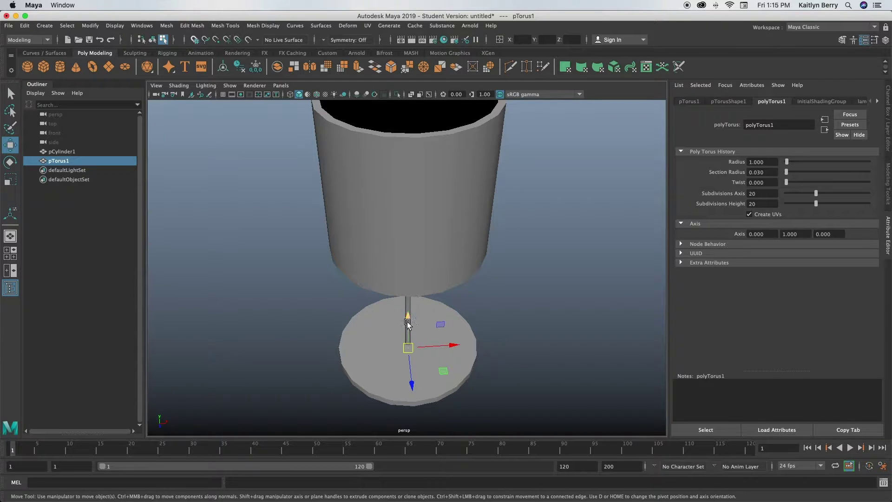
left_click_drag(409, 304, 423, 127)
left_click_drag(483, 181, 499, 303, "alt")
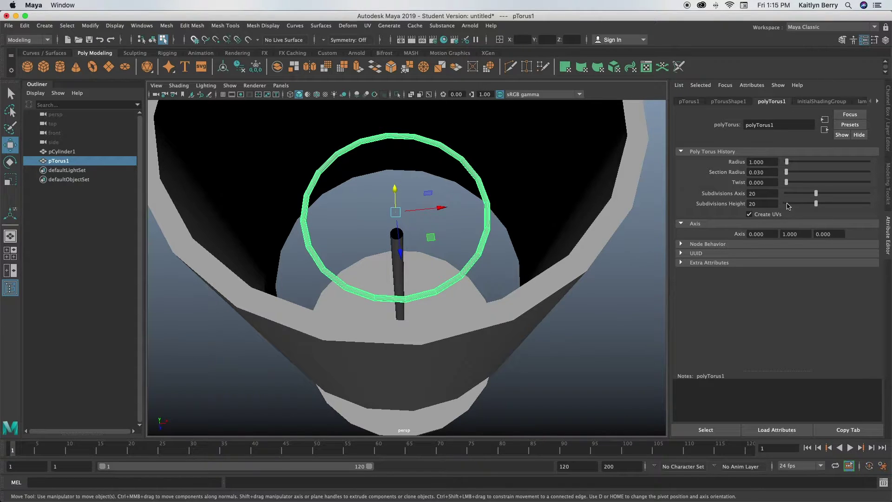
left_click(760, 203)
type("10")
key("Return")
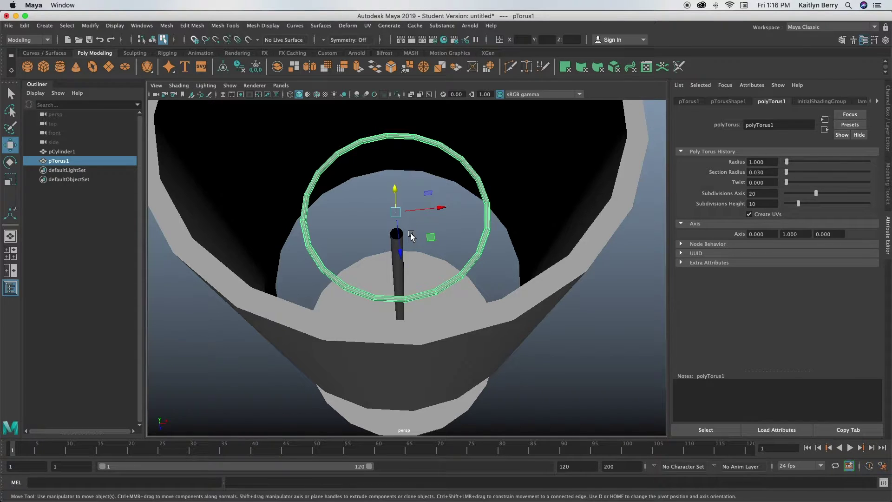
Step: Undo a sideways shift of the ring and check its position from above and below
left_click_drag(440, 207, 481, 204)
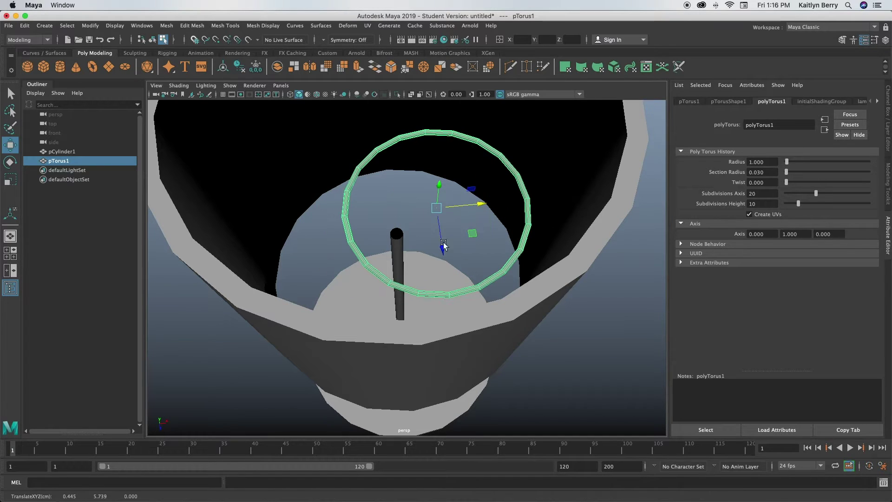
key("z")
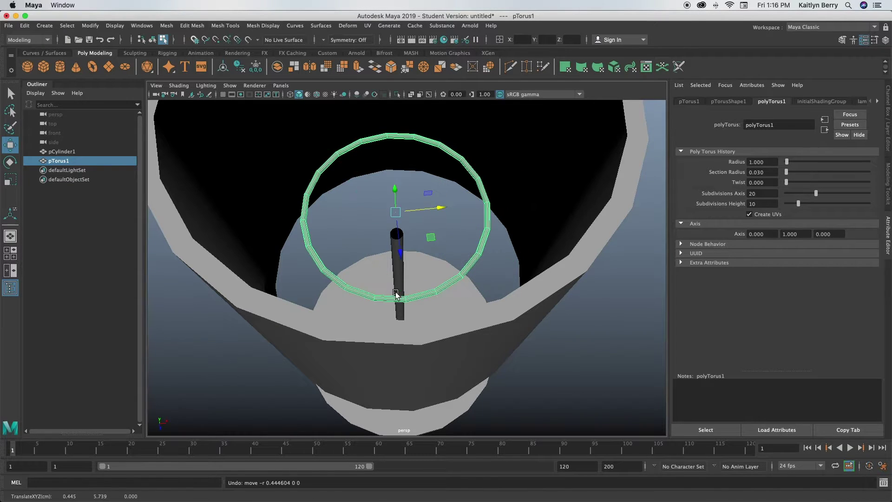
left_click_drag(415, 211, 447, 101, "alt")
mouse_move(469, 286)
left_mouse_down("alt")
mouse_move(579, 293)
mouse_move(478, 289)
mouse_move(474, 277)
mouse_move(465, 297)
left_mouse_up("alt")
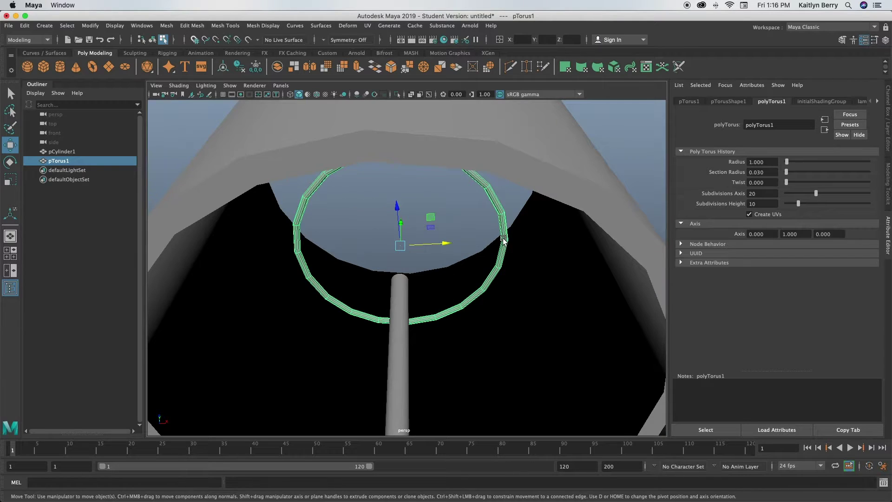
left_click_drag(448, 225, 430, 240, "alt")
left_click_drag(419, 201, 442, 238, "alt")
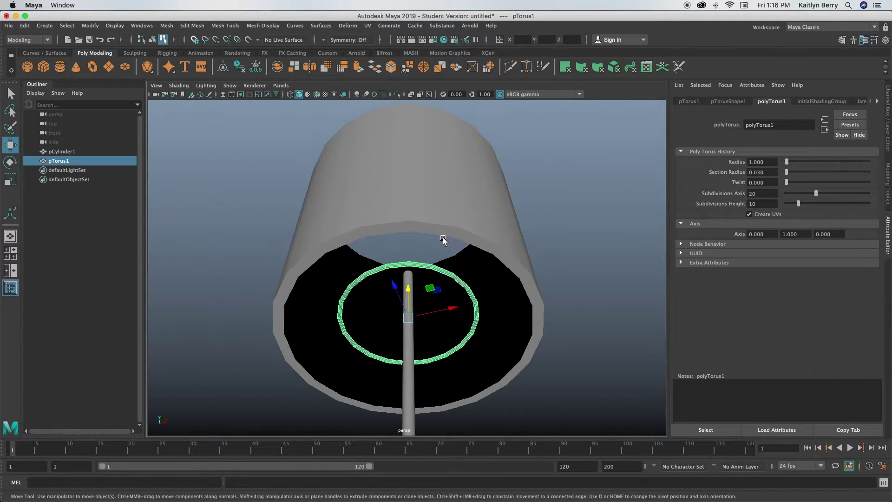
Step: Duplicate the torus ring and move the copy up to about TranslateY 6.7 inside the shade
key("ctrl+d")
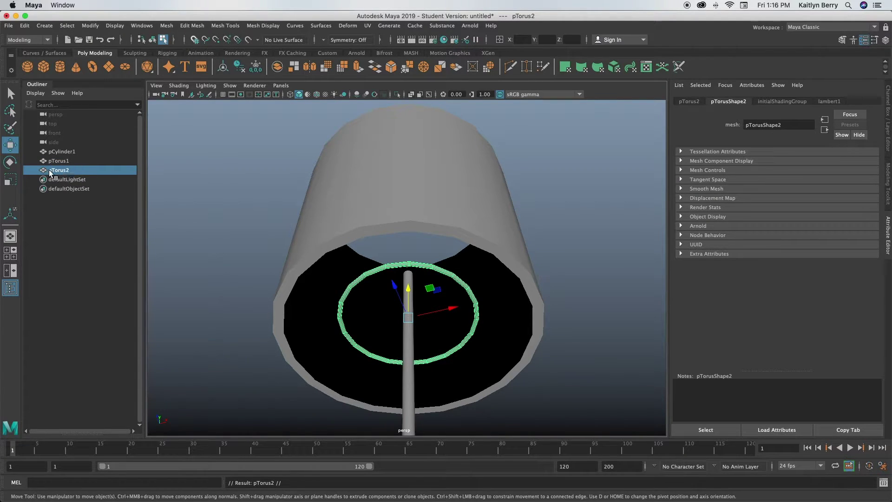
left_click_drag(408, 291, 457, 267)
left_click_drag(372, 238, 367, 214)
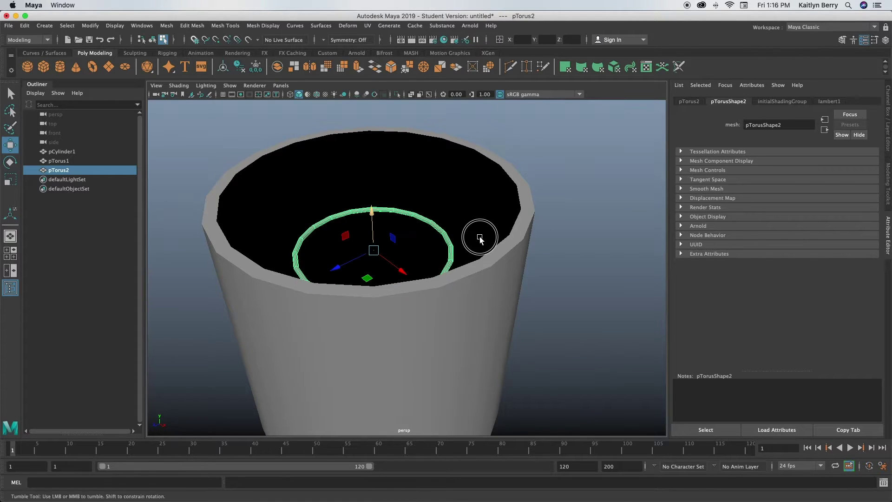
left_click_drag(478, 235, 446, 255, "alt")
right_click_drag(342, 317, 370, 328, "alt")
scroll(330, 352, "up", 3)
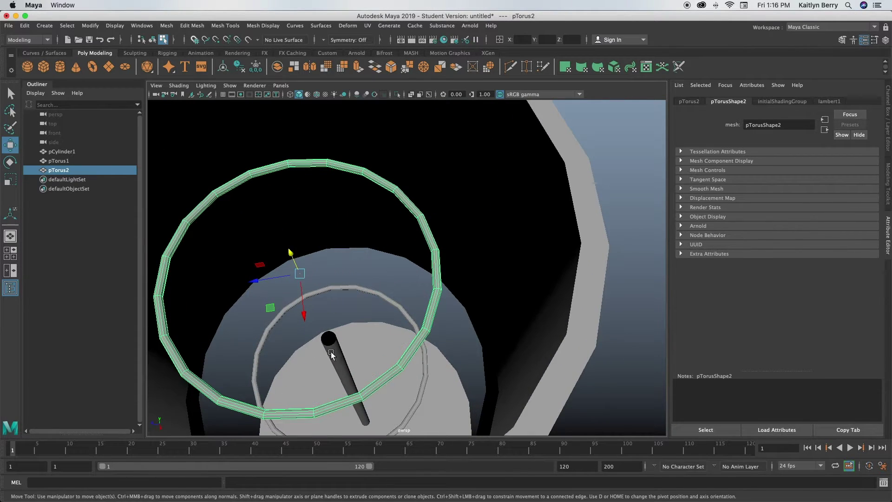
scroll(334, 351, "up", 3)
left_click_drag(333, 352, 439, 307, "alt")
scroll(607, 338, "up", 4)
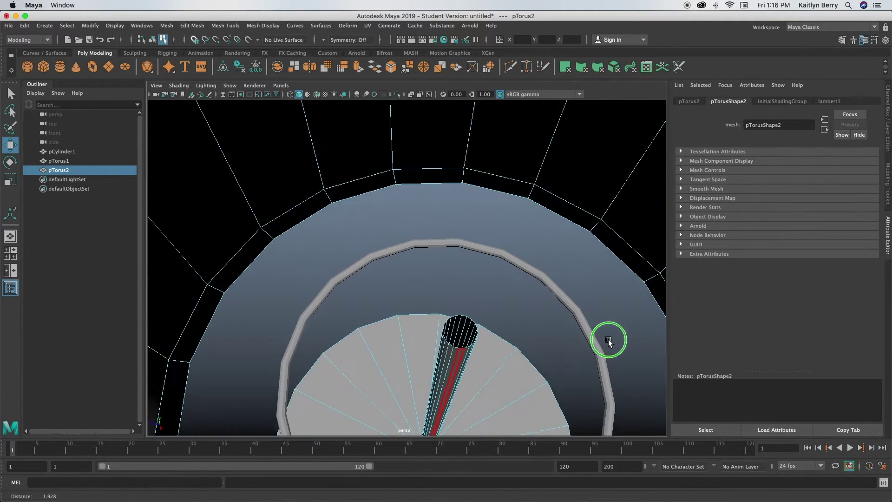
scroll(474, 333, "up", 4)
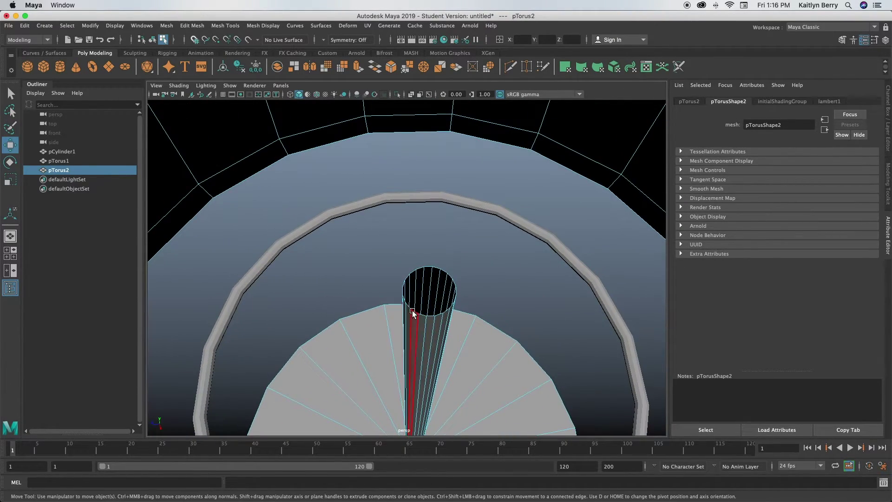
Step: Select the pole's top rim edge loop and fill the hole with a cap face
right_click_drag(430, 236, 540, 314)
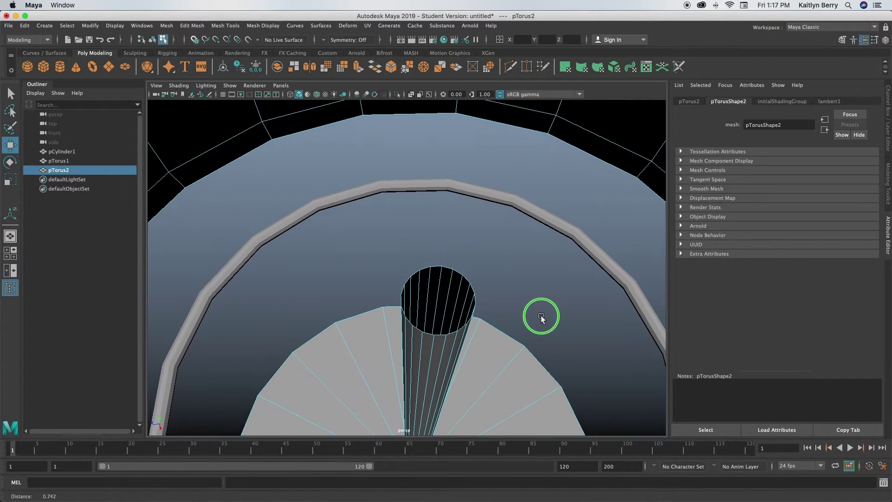
left_click(448, 269)
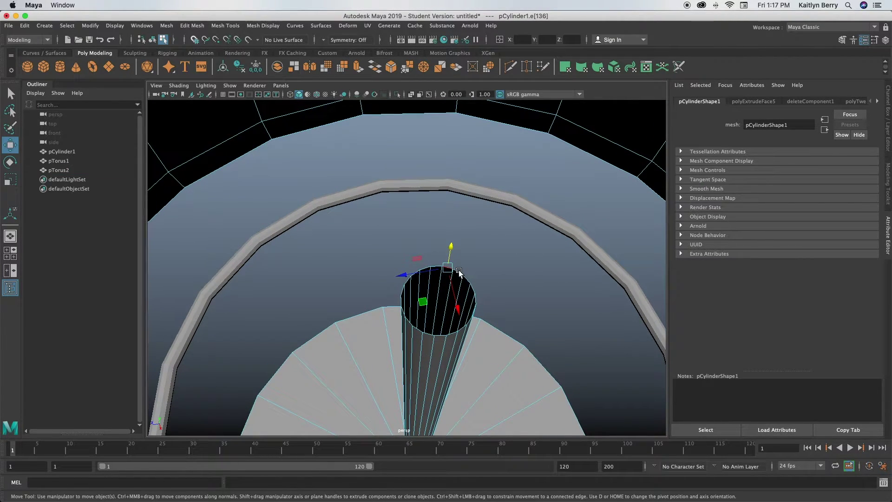
double_click(459, 272)
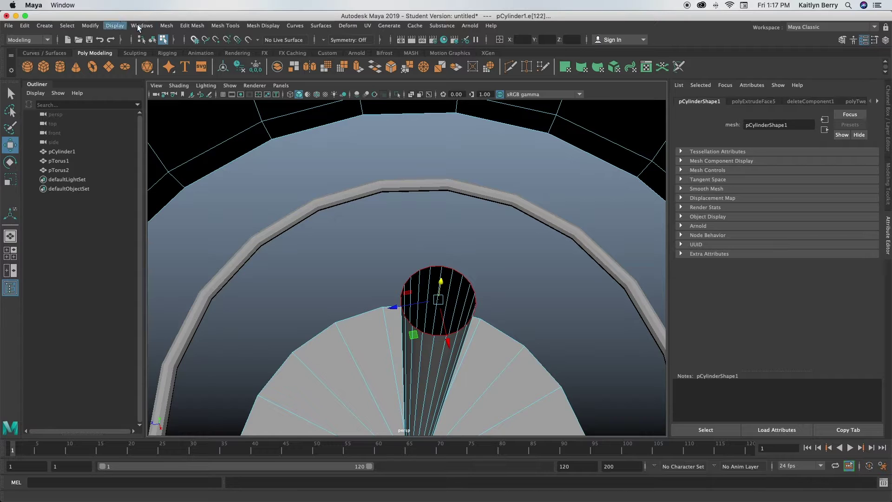
left_click(166, 26)
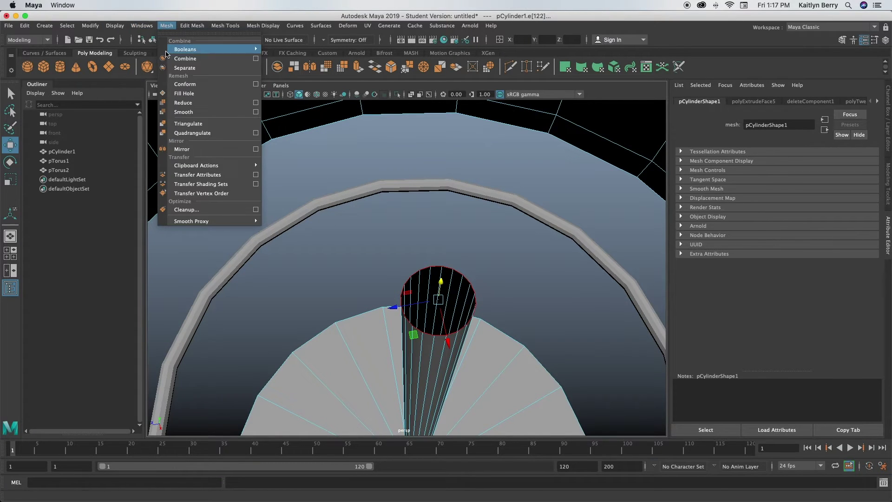
left_click(188, 93)
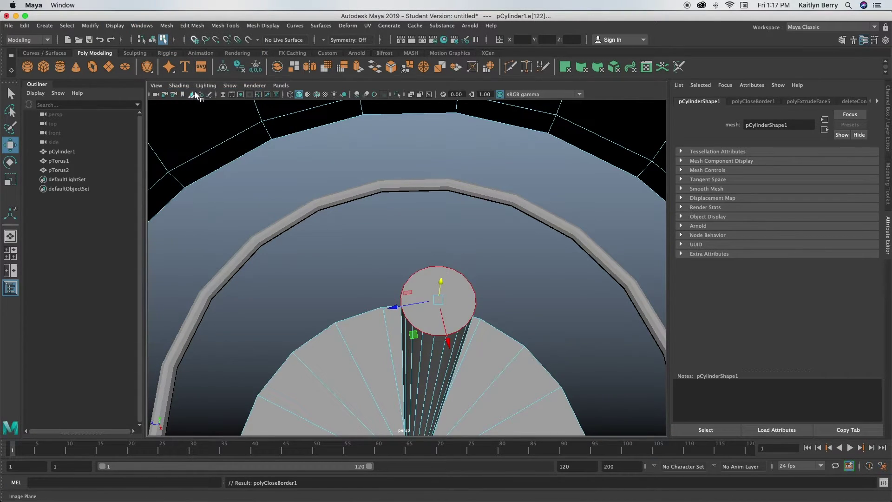
Step: Poke the new cap face into a fan of triangles around a centre vertex
right_click_drag(450, 237, 447, 263)
left_click(452, 294)
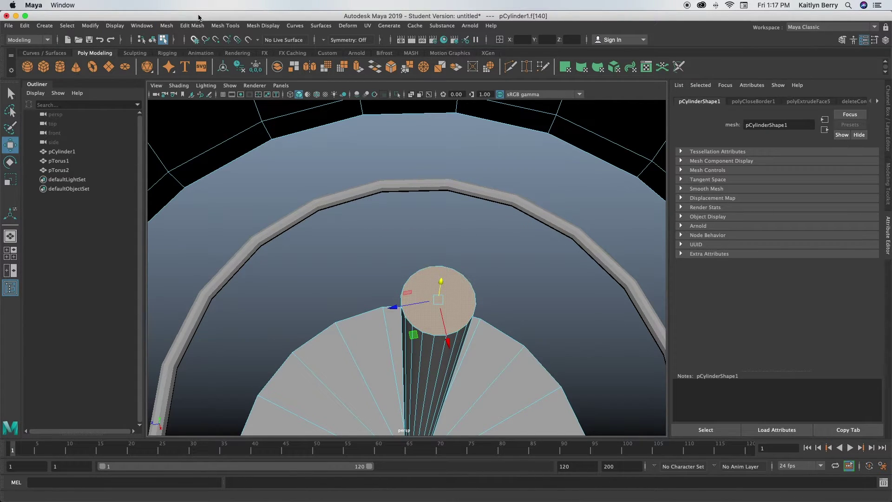
left_click(192, 26)
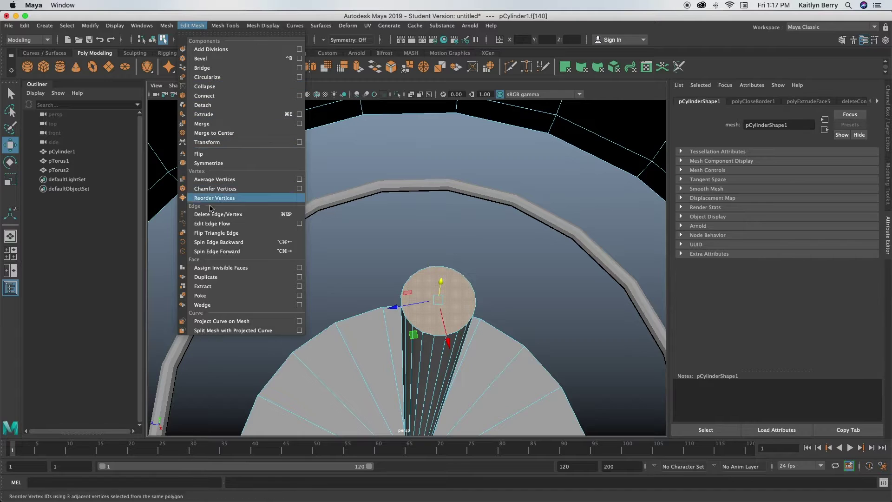
left_click(214, 295)
left_click(474, 257)
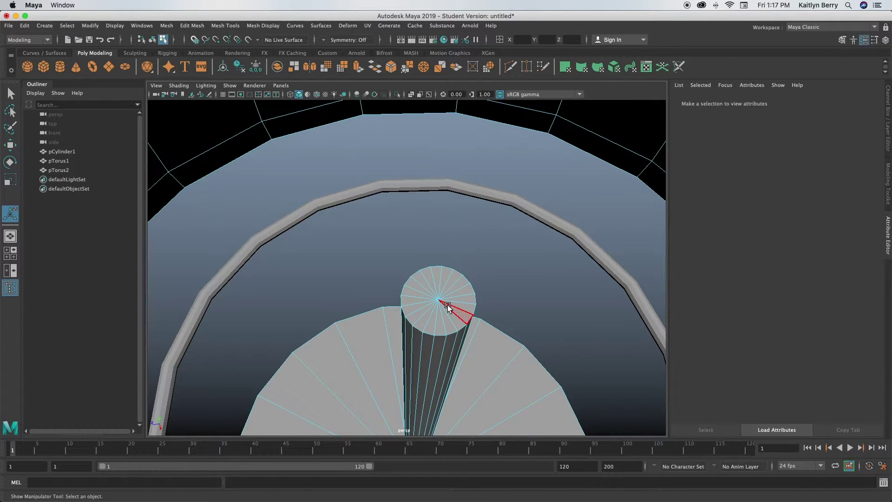
key("q")
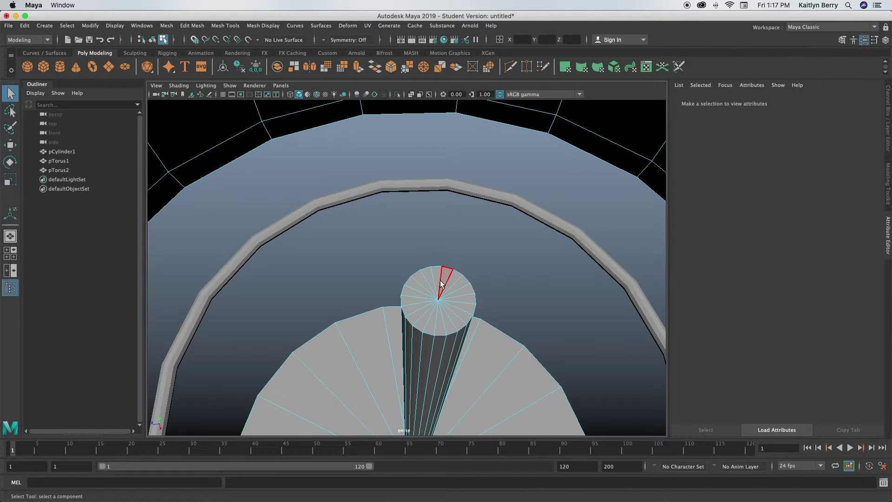
Step: Move the pole's cap faces down to shorten the pole
mouse_move(453, 274)
left_mouse_down()
mouse_move(430, 285)
mouse_move(435, 300)
mouse_move(453, 304)
mouse_move(472, 286)
left_mouse_up()
left_click_drag(521, 339, 456, 370, "alt")
middle_click_drag(456, 370, 471, 306, "alt")
left_click_drag(472, 305, 434, 219, "alt")
key("w")
left_click_drag(385, 259, 441, 302)
Step: Return to object selection and select the second torus ring, pTorus2, inside the shade
right_click_drag(295, 378, 496, 363, "alt")
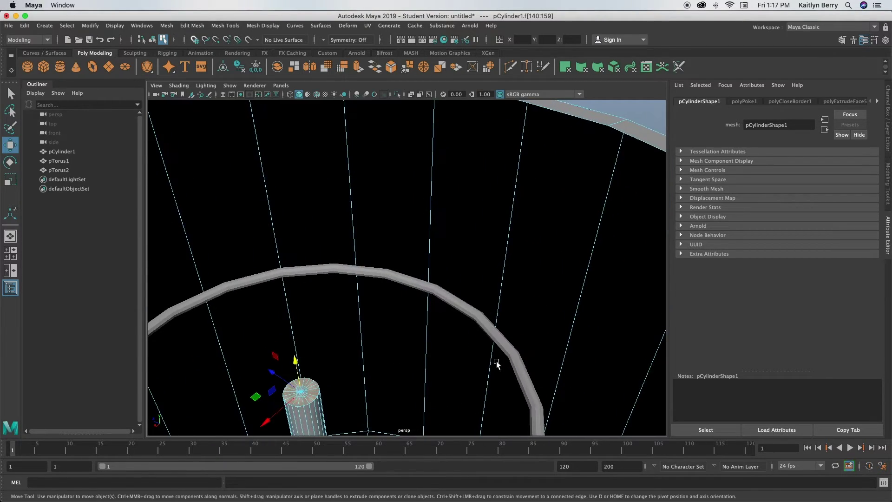
left_click_drag(496, 364, 520, 323, "alt")
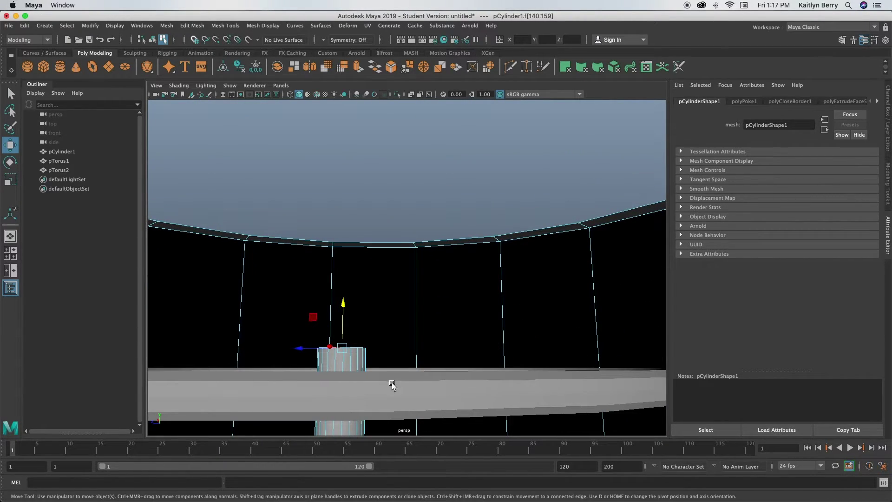
left_click(379, 355)
right_click_drag(523, 241, 562, 222)
left_click(500, 404)
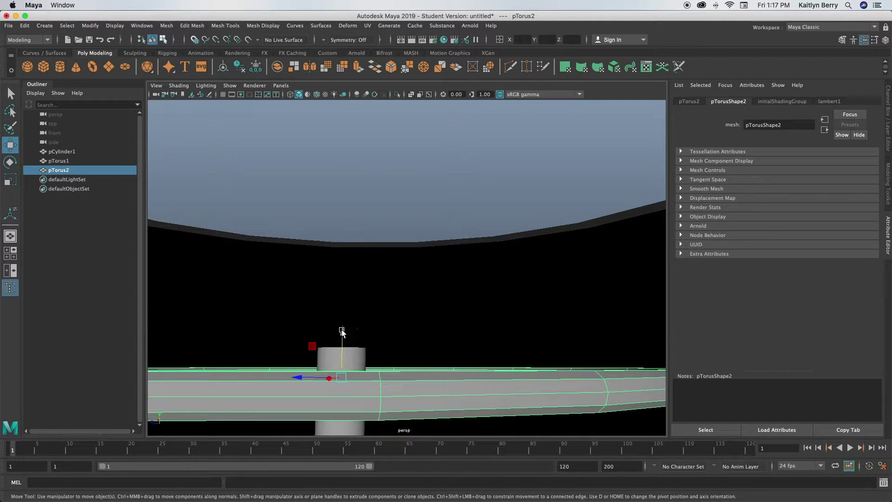
scroll(342, 321, "down", 3)
scroll(357, 366, "up", 10)
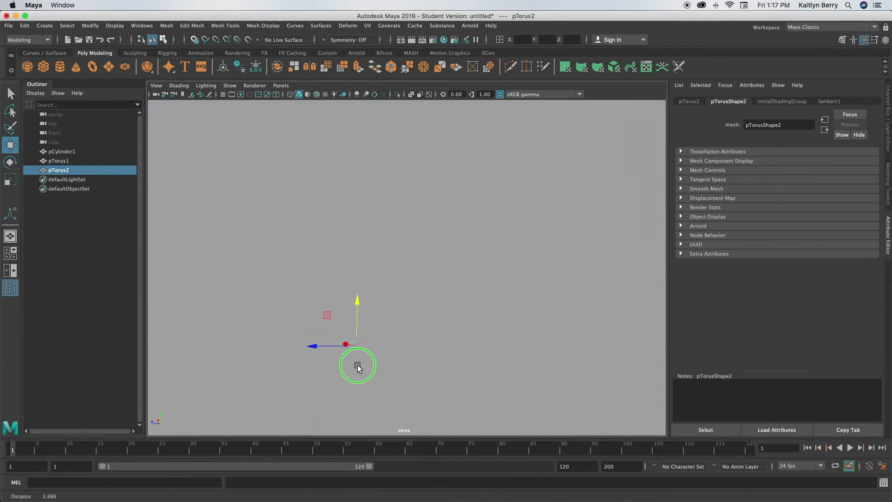
middle_click_drag(358, 366, 440, 361, "alt")
mouse_move(440, 361)
left_mouse_down("alt")
mouse_move(419, 356)
mouse_move(444, 353)
left_mouse_up("alt")
mouse_move(444, 353)
right_mouse_down("alt")
mouse_move(383, 345)
mouse_move(434, 344)
right_mouse_up("alt")
left_click_drag(434, 344, 361, 285, "alt")
right_click_drag(360, 285, 387, 236, "alt")
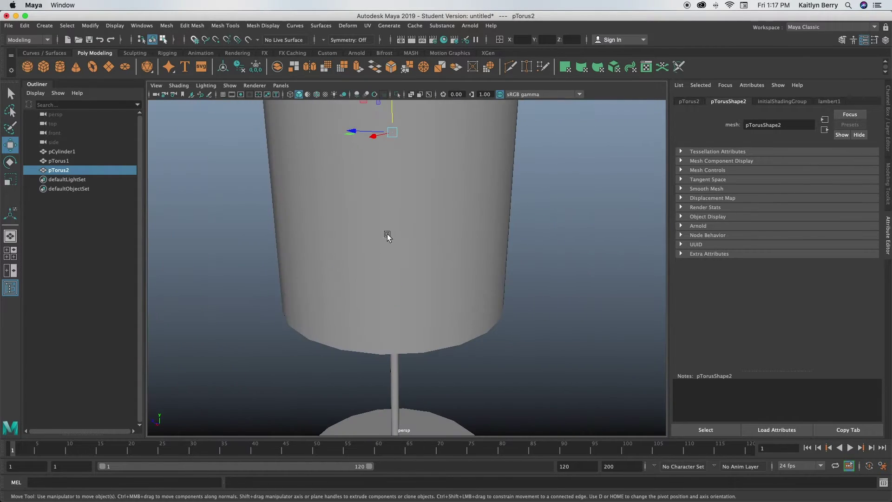
left_click_drag(388, 236, 428, 327, "alt")
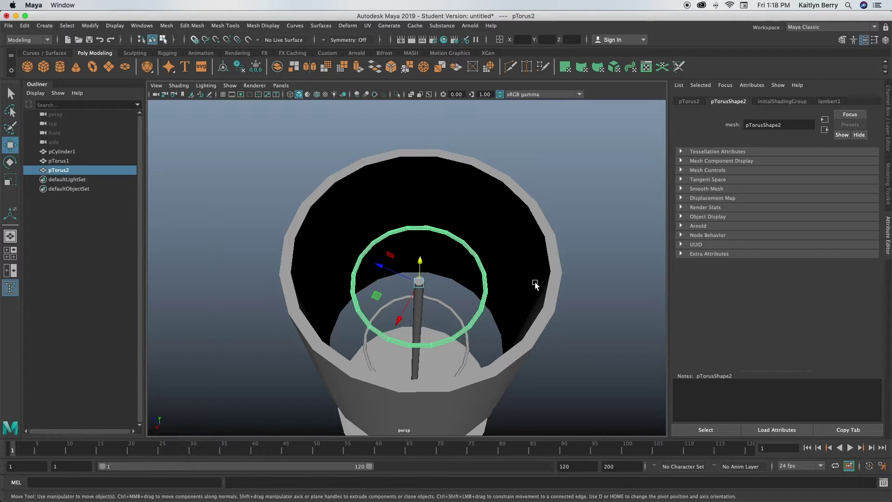
Step: Create a polygon cylinder with radius 0.020 and 10 axis subdivisions
left_click(59, 66)
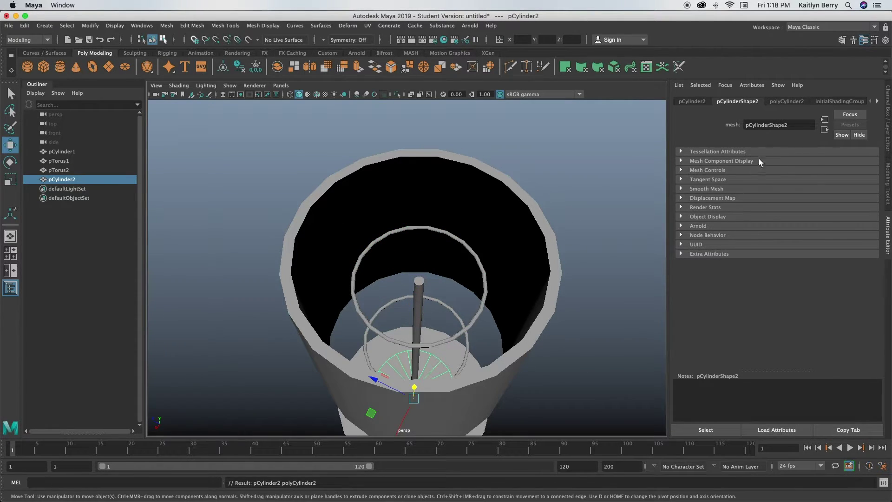
left_click(786, 102)
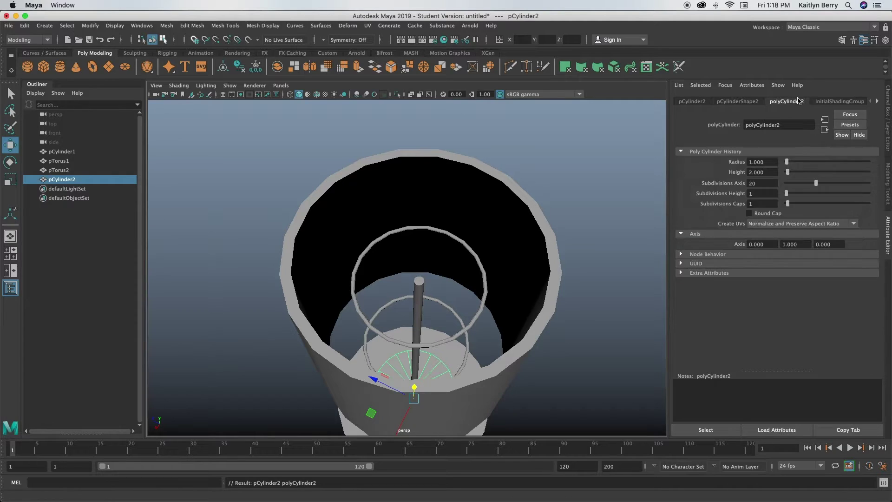
left_click(765, 162)
type(".02")
left_click(774, 172)
key("Tab")
key("Return")
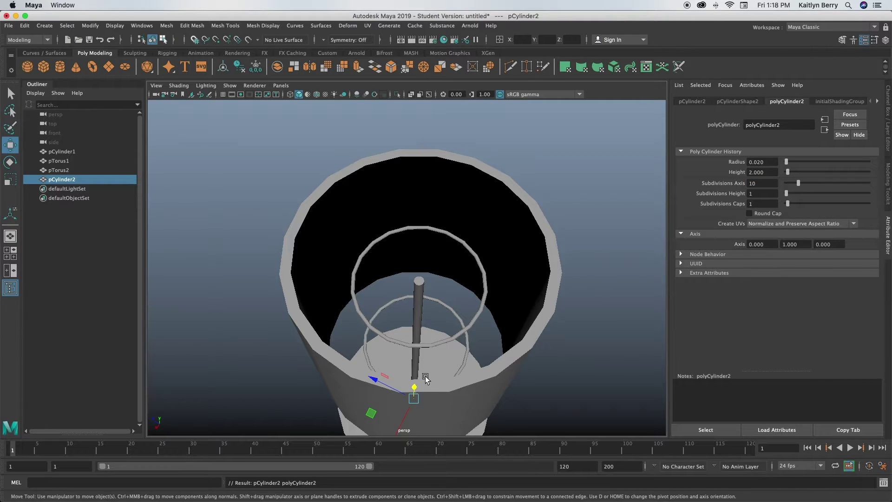
Step: Raise the thin rod into the shade and set its Rotate X to 90
left_click_drag(413, 390, 450, 240)
right_click_drag(445, 251, 542, 284, "alt")
left_click_drag(453, 285, 492, 250)
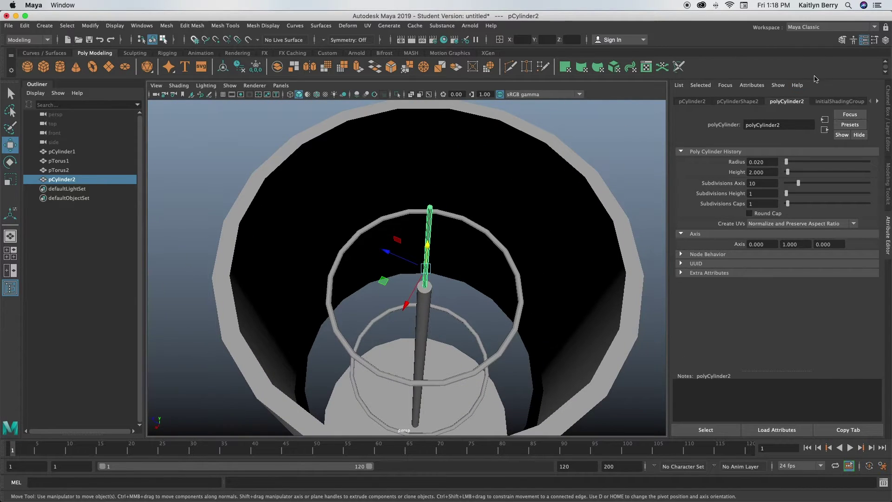
left_click(692, 102)
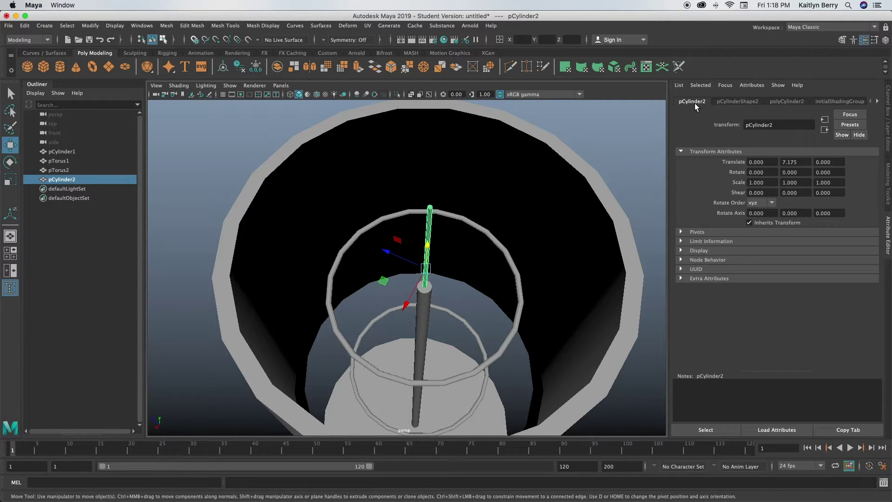
left_click_drag(762, 175, 727, 161)
type("90")
key("Return")
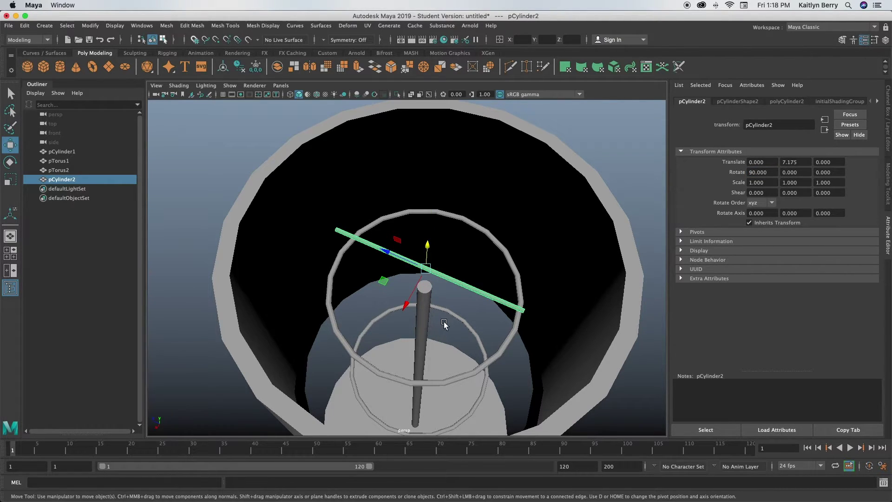
Step: Lower the horizontal rod to the upper ring's height, Translate Y 6.759
left_click_drag(380, 347, 455, 236, "alt")
right_click_drag(455, 236, 543, 292, "alt")
left_click_drag(543, 292, 470, 319, "alt")
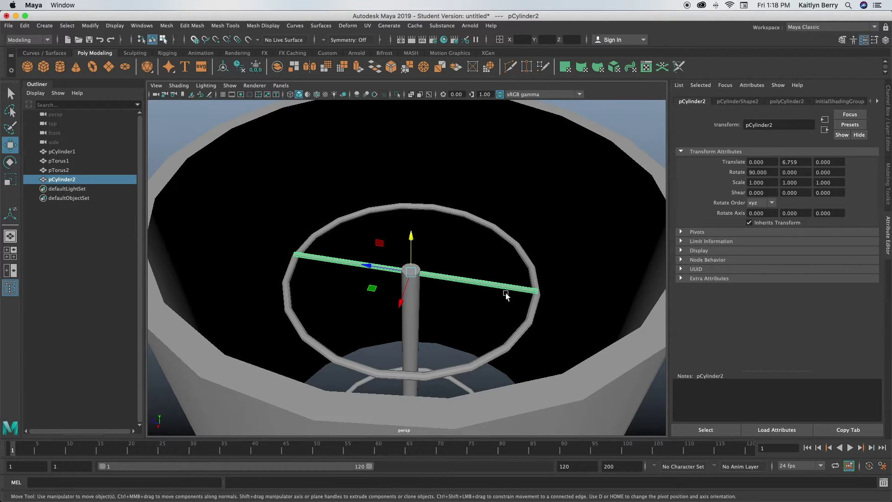
left_click_drag(486, 296, 381, 325, "alt")
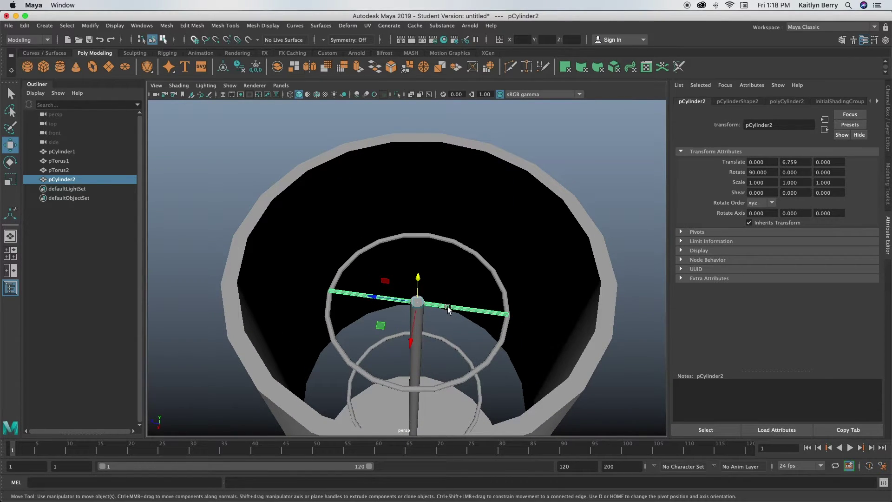
Step: Scale the rod along its length to 1.830 so it spans the shade
key("r")
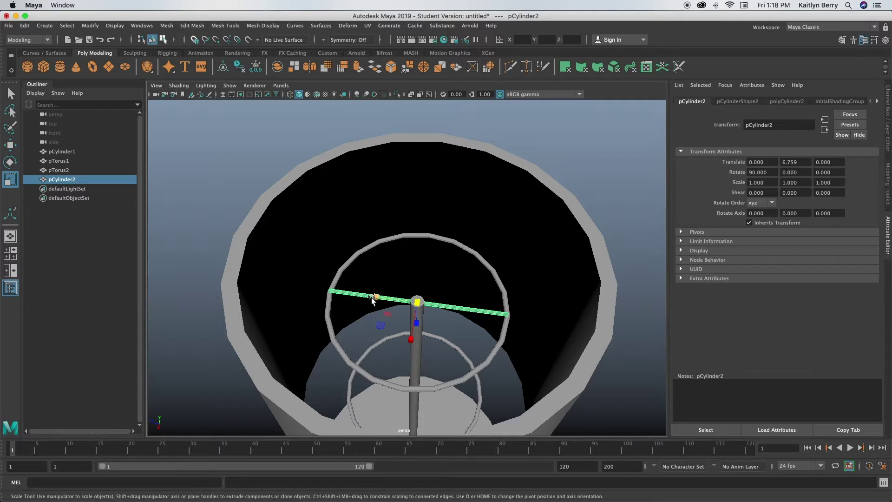
left_click_drag(372, 299, 352, 293)
left_click_drag(204, 311, 483, 259, "alt")
left_click_drag(578, 273, 459, 285, "alt")
right_click_drag(288, 294, 412, 298, "alt")
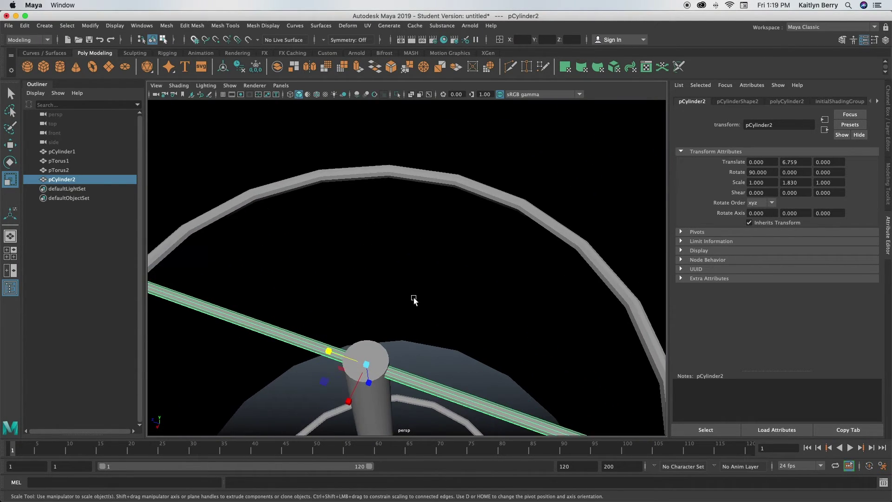
left_click_drag(412, 298, 440, 318, "alt")
right_click_drag(441, 317, 417, 309, "alt")
Step: Raise pTorus2 to Y 6.757, level with the crossbar, then reselect the rod pCylinder2
left_click(399, 260)
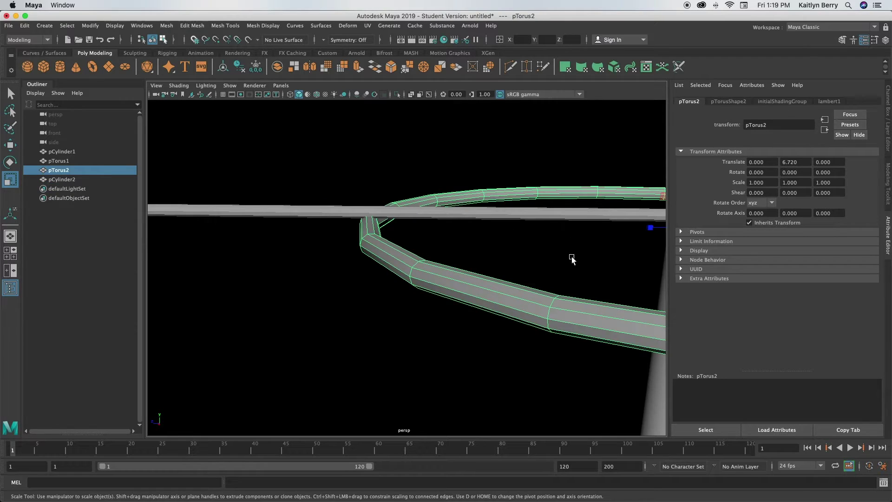
key("w")
left_click_drag(585, 270, 549, 263, "alt")
left_click_drag(621, 195, 623, 185)
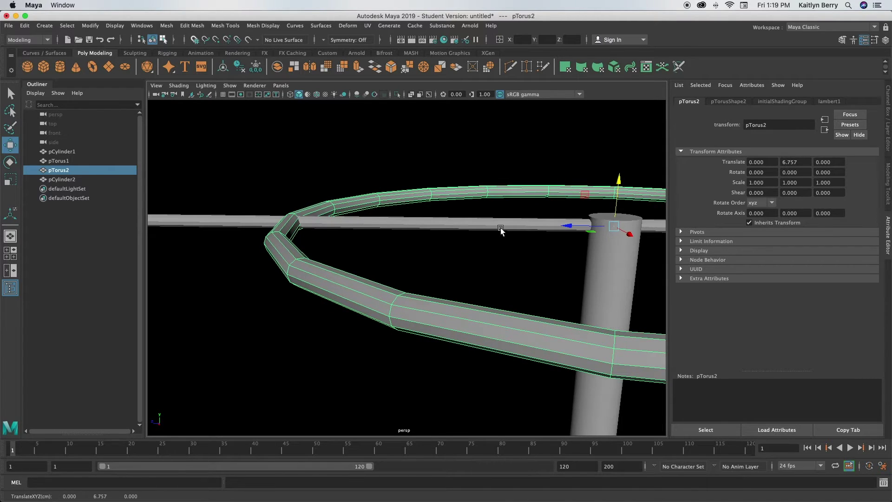
left_click_drag(350, 251, 404, 321, "alt")
left_click(423, 339)
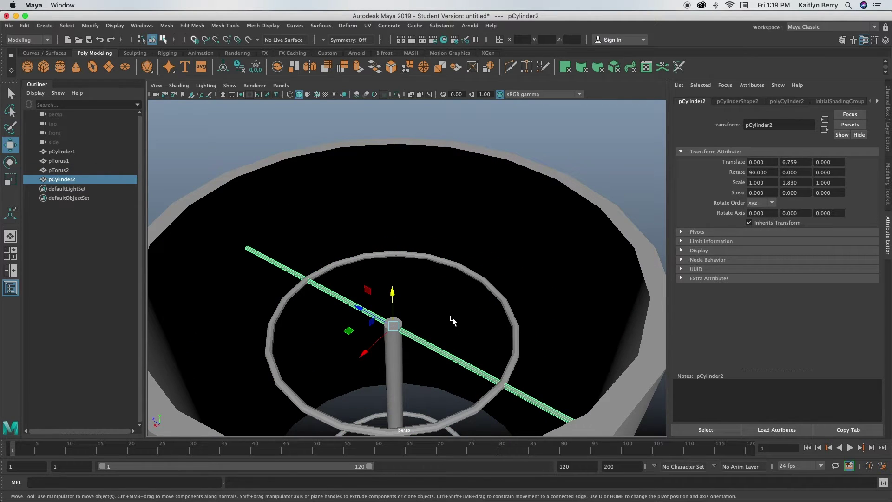
Step: Duplicate the crossbar as pCylinder3 and lower it to Y 4.213 at the lower ring
key("ctrl+d")
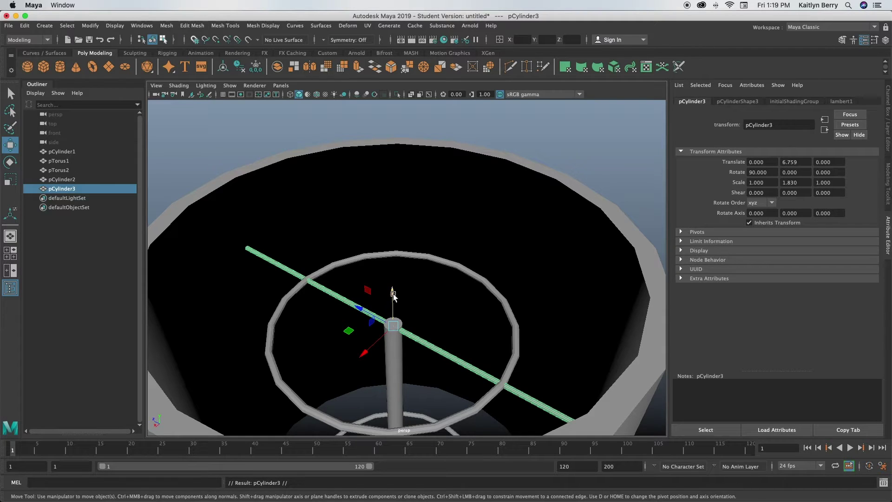
left_click_drag(393, 295, 401, 428)
right_click_drag(399, 424, 547, 399, "alt")
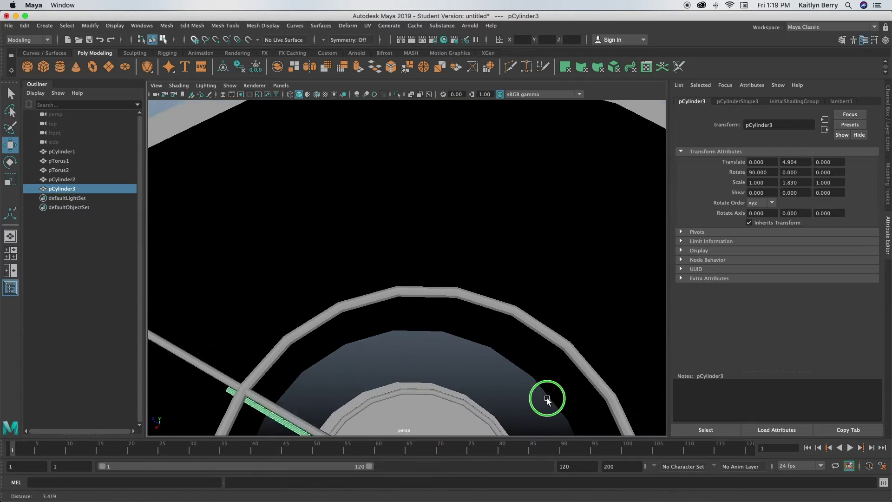
left_click_drag(548, 399, 419, 261, "alt")
left_click_drag(384, 344, 409, 226, "alt")
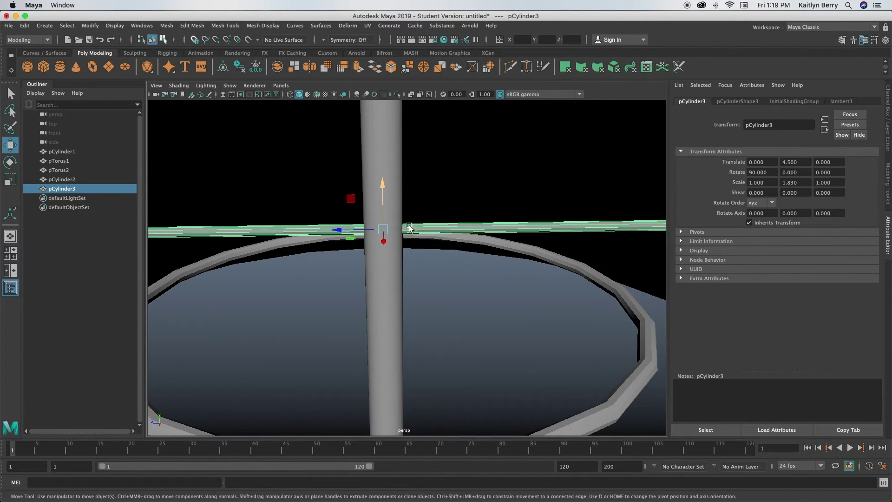
left_click_drag(381, 183, 393, 256)
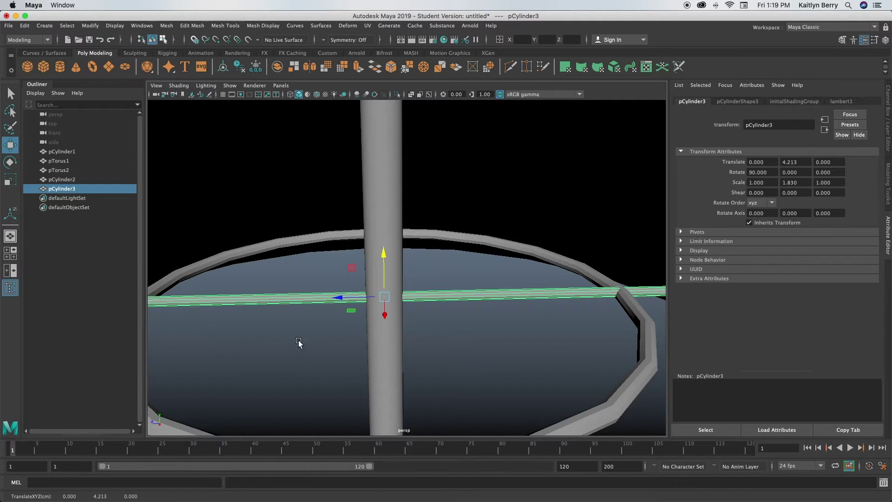
left_click_drag(299, 342, 249, 328, "alt")
right_click_drag(249, 328, 318, 318, "alt")
left_click_drag(319, 319, 610, 172, "alt")
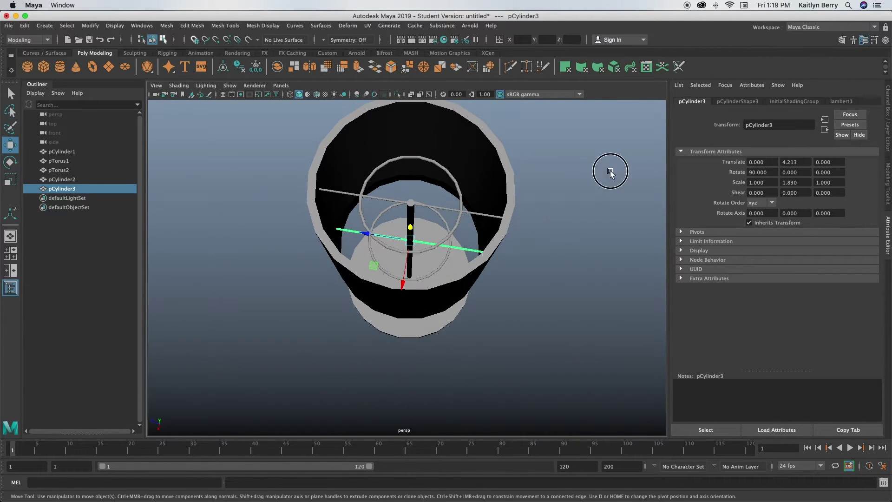
left_click(610, 171)
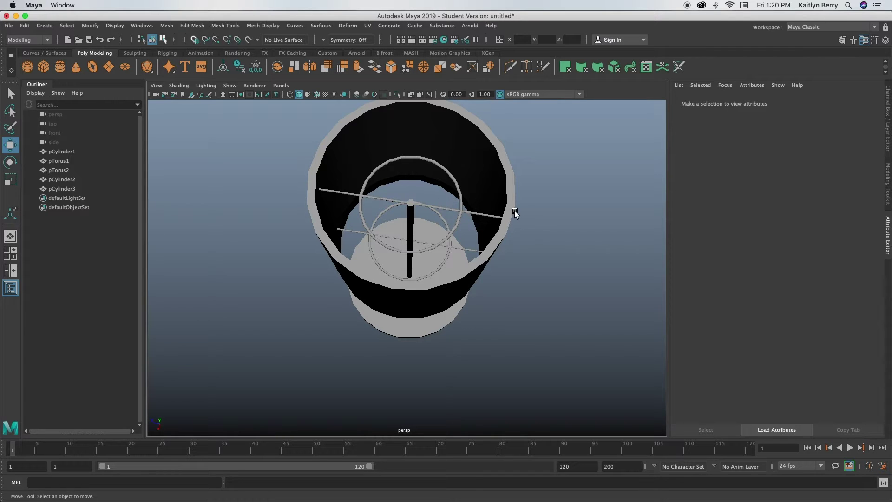
Step: Try edge selection on the shade and toggle the lamp's smooth preview off and on
right_click_drag(494, 176, 526, 154)
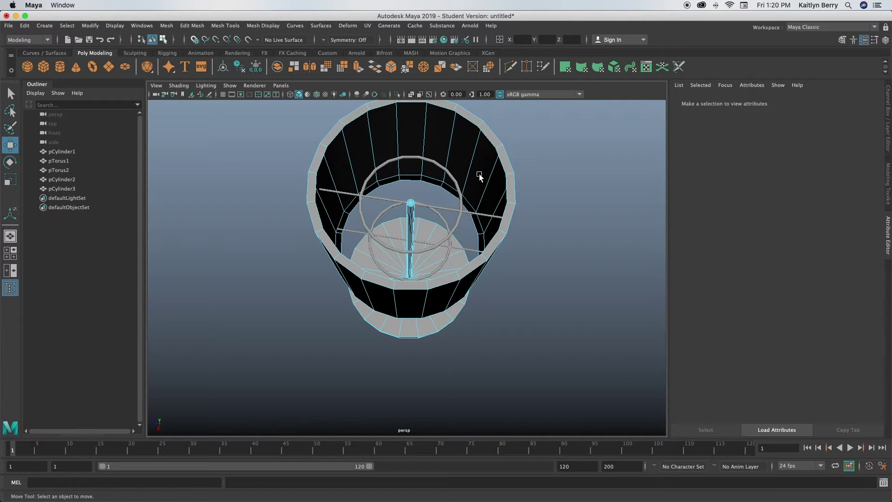
left_click(463, 195)
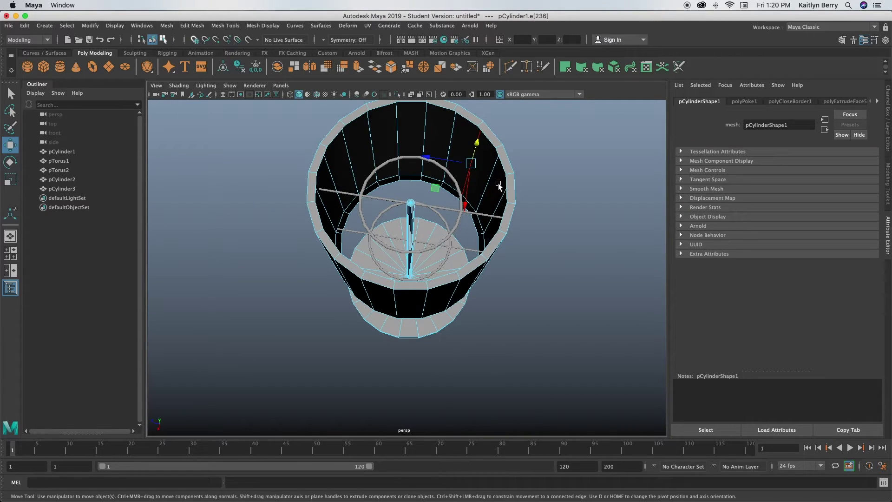
right_click_drag(508, 194, 470, 188)
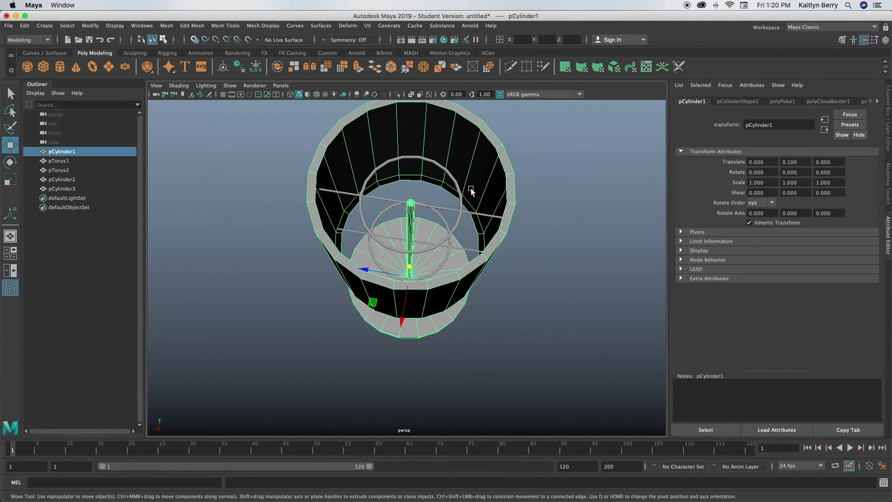
key("3")
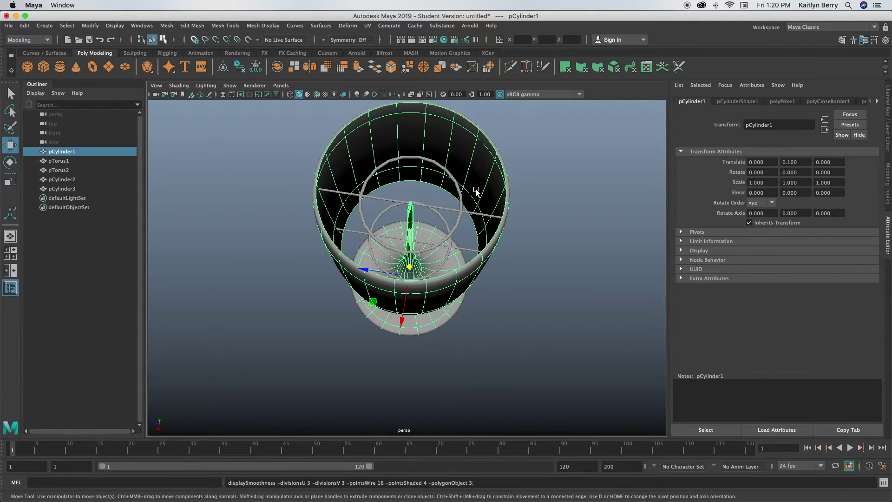
key("1")
key("3")
Step: Select the shade's top and bottom rim edge loops together
right_click_drag(494, 163, 500, 157)
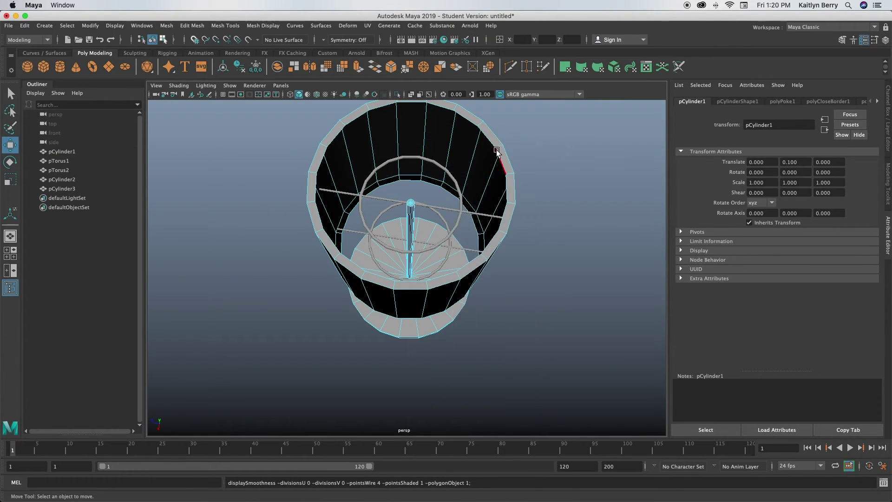
double_click(501, 157)
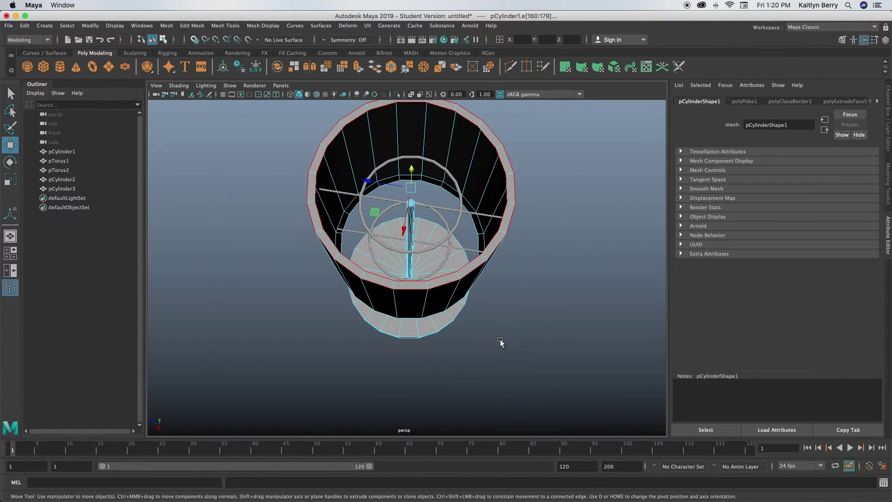
left_click_drag(491, 362, 464, 266, "alt")
double_click(455, 269, "shift")
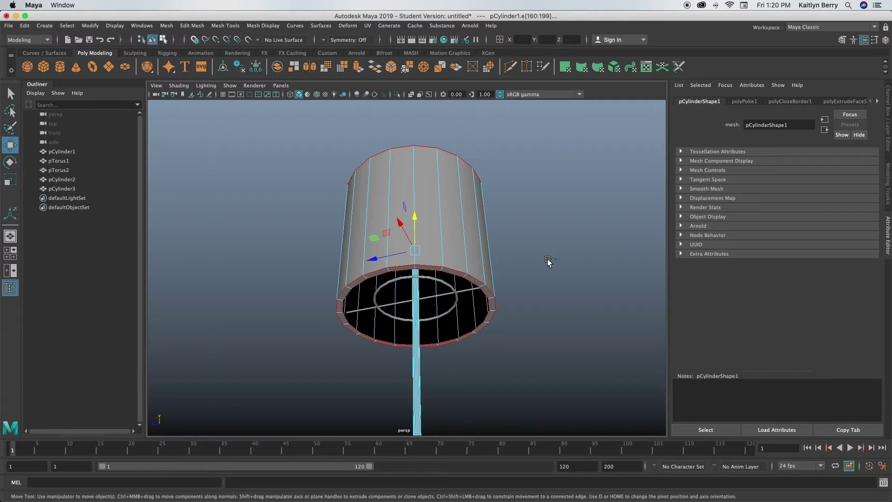
Step: Bevel the selected shade rim edges with 2 segments
key("ctrl+b")
left_click(492, 196)
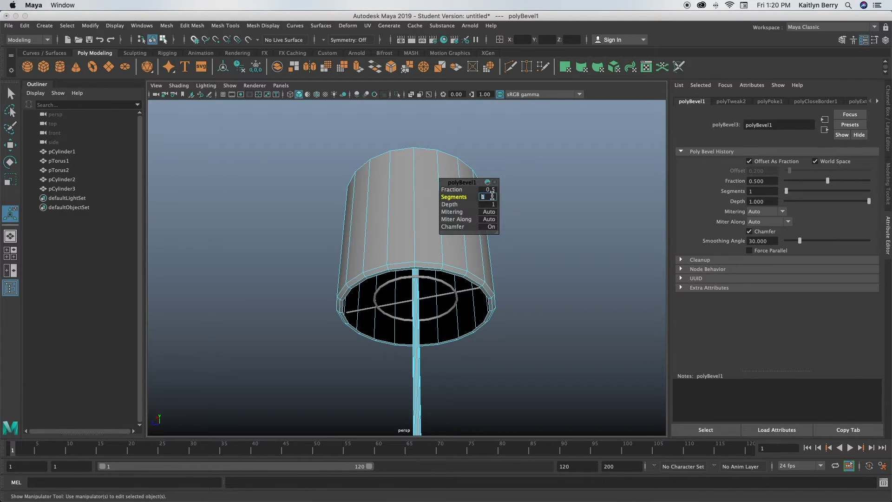
type("2")
key("Return")
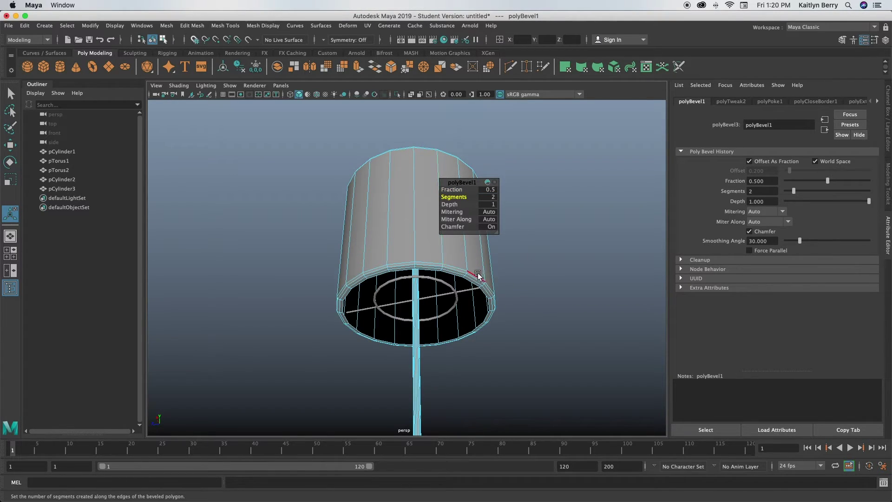
Step: Select the base disc's rim edge loop and bevel it with 2 segments
left_click_drag(447, 356, 415, 285, "alt")
double_click(414, 284)
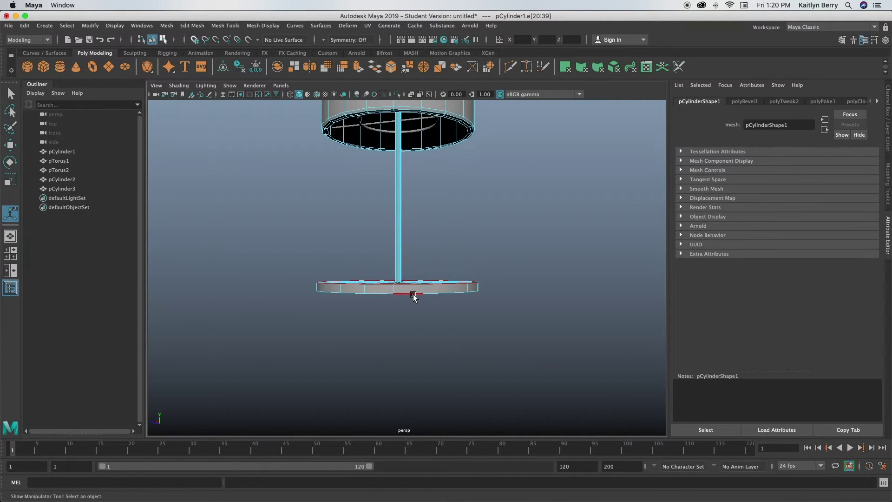
right_click_drag(412, 291, 450, 232)
key("3")
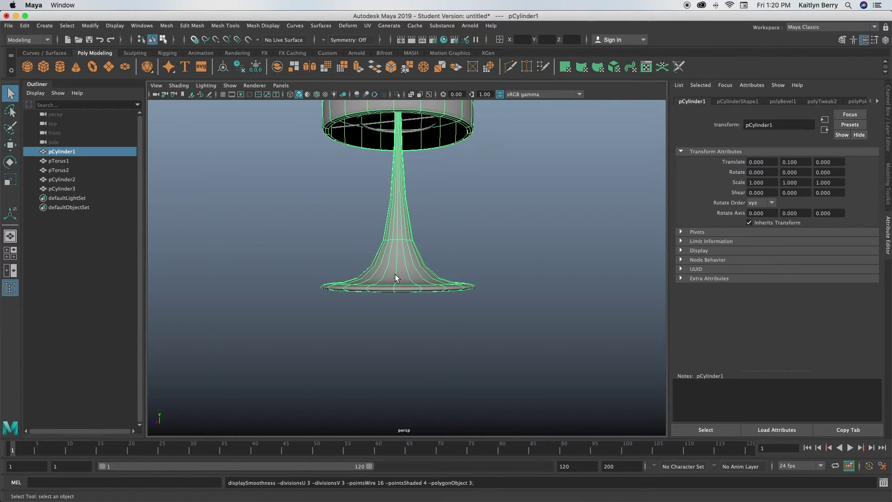
key("1")
right_click_drag(408, 287, 408, 209)
left_click(411, 291)
double_click(413, 294)
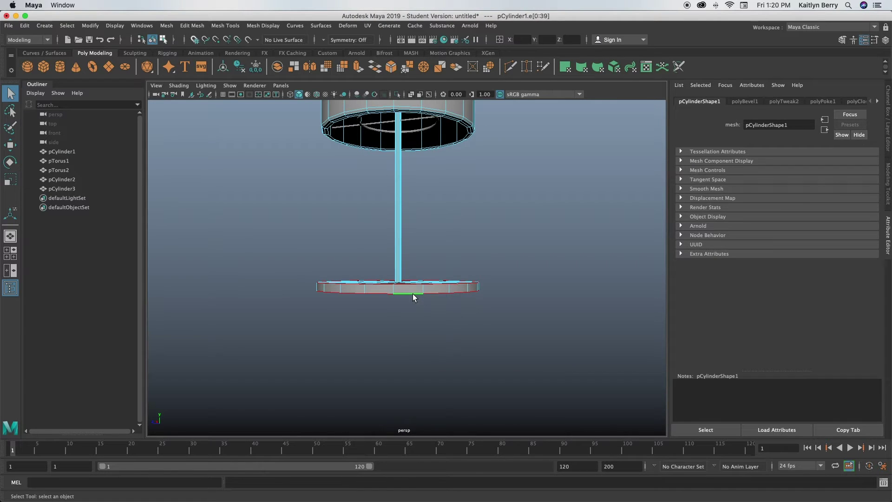
key("ctrl+b")
left_click(493, 197)
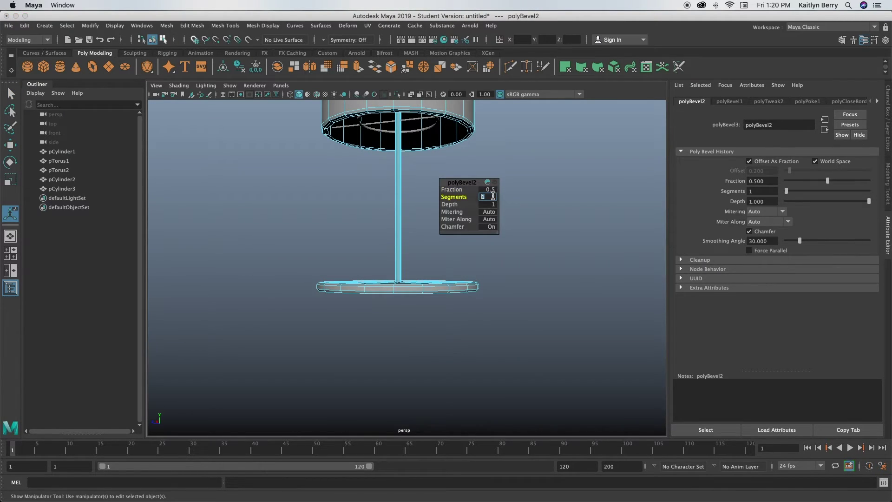
type("2")
key("Return")
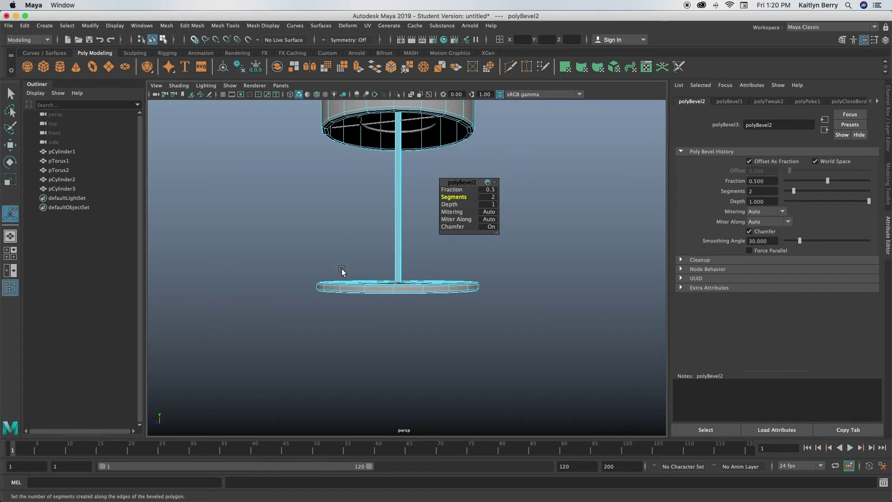
right_click_drag(341, 272, 547, 373, "alt")
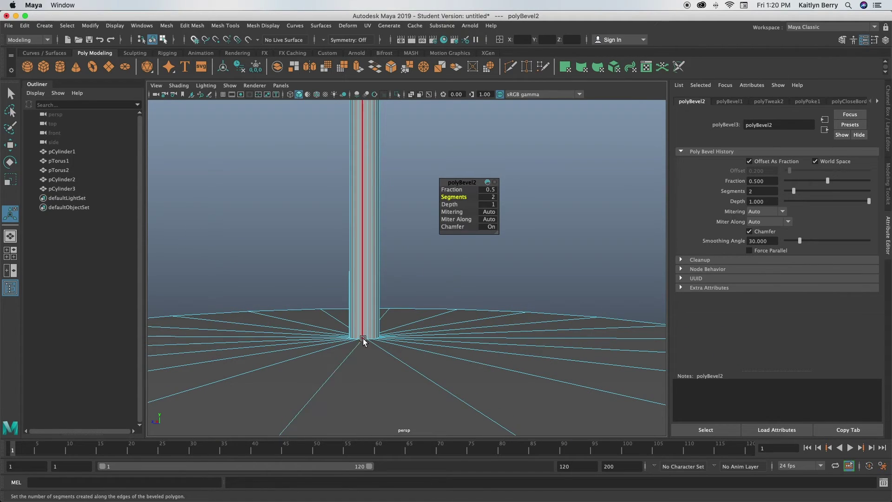
Step: Bevel the edge loop at the pole's foot with 2 segments and fraction 0.15, then deselect
left_click_drag(363, 342, 410, 334, "alt")
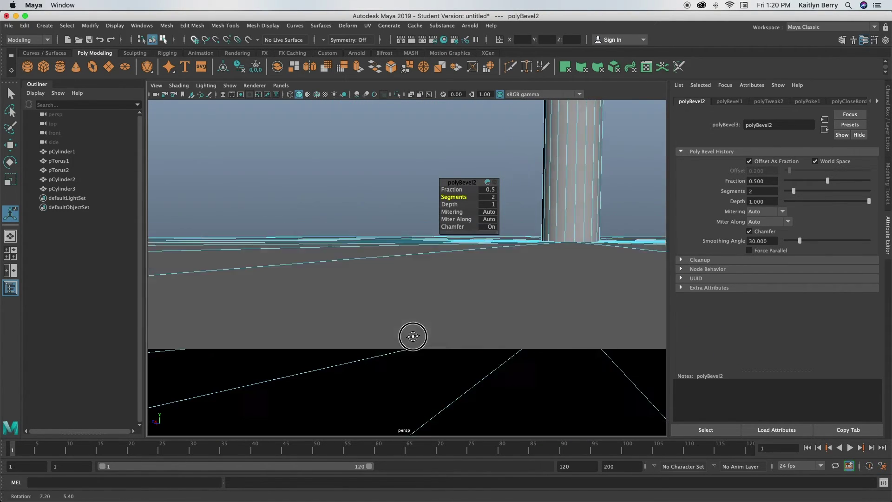
middle_click_drag(410, 335, 372, 353, "alt")
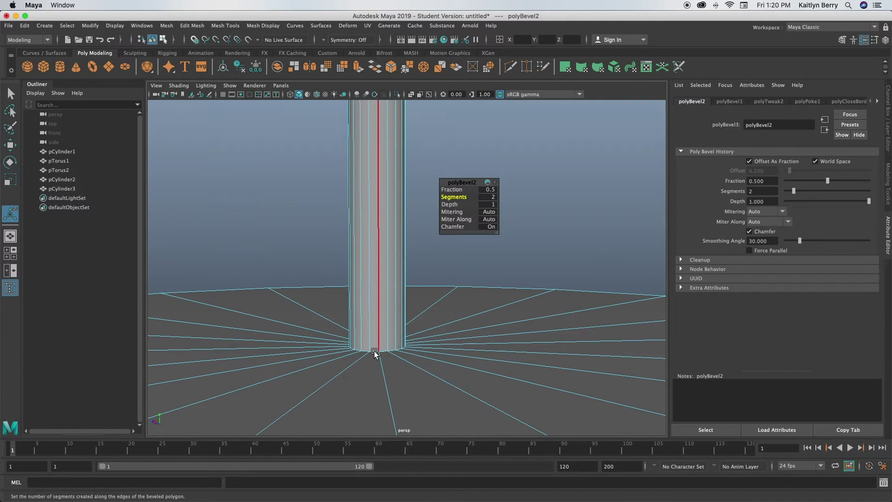
double_click(372, 352)
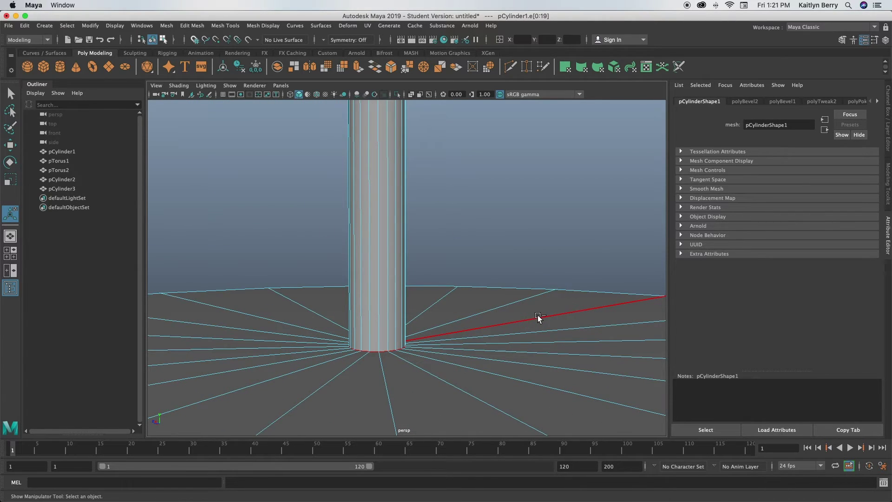
key("ctrl+b")
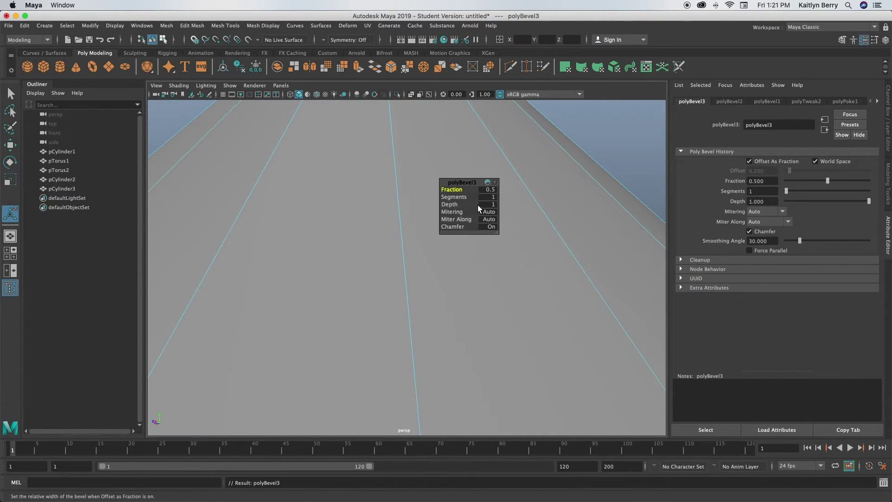
left_click(490, 197)
type("2")
key("Return")
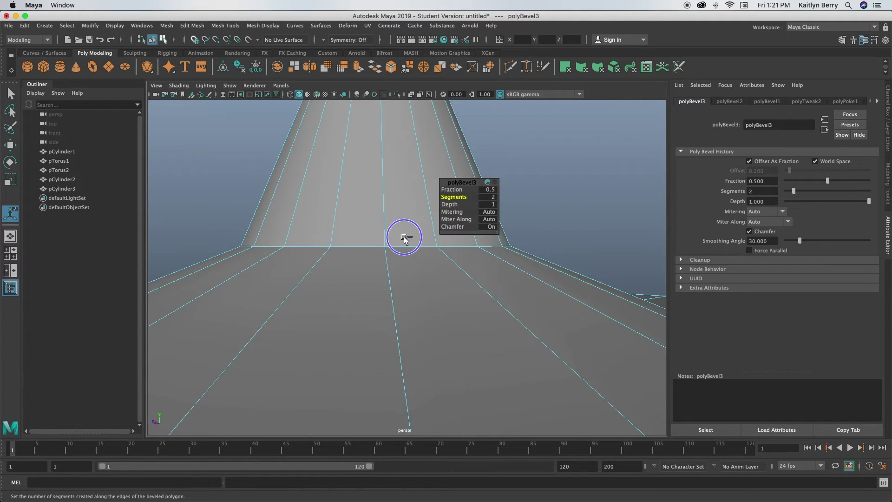
key("f")
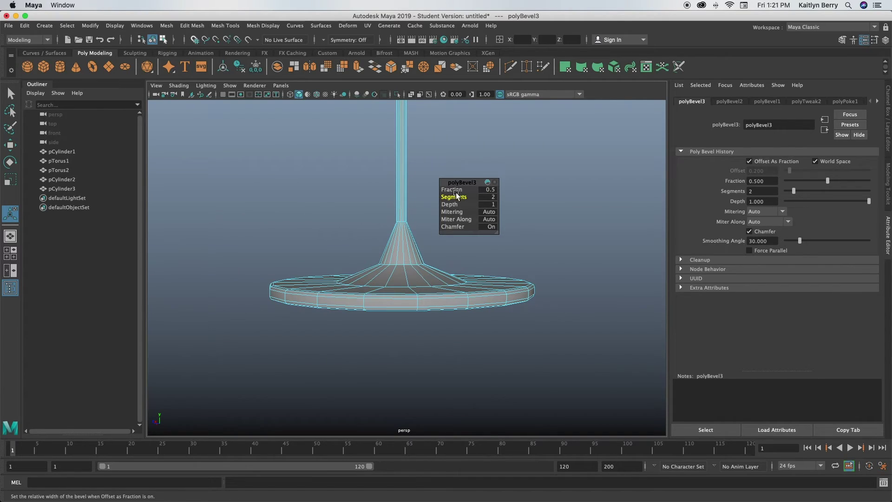
left_click_drag(454, 189, 440, 188)
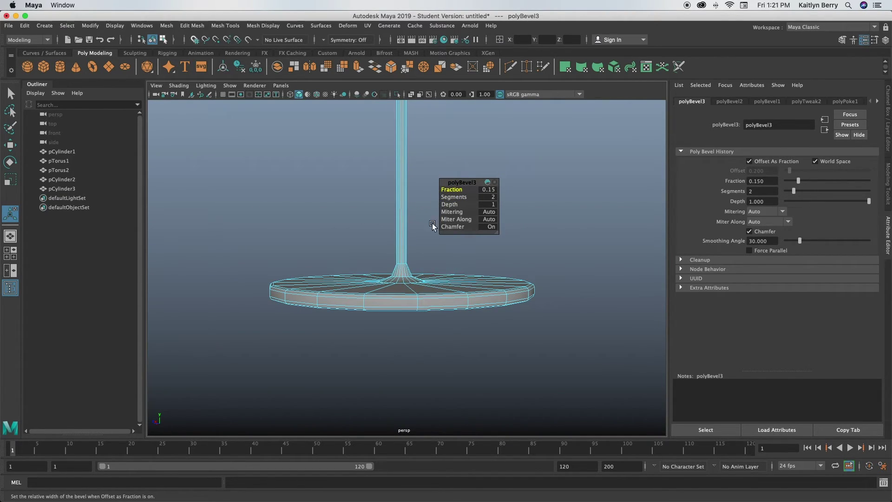
right_click_drag(435, 284, 476, 222)
left_click(478, 219)
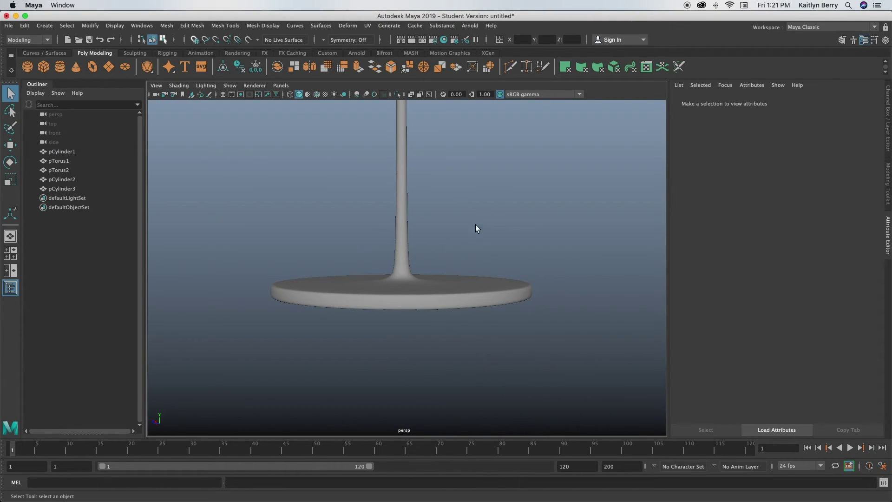
Step: Select the pole and pick the edge loop around its top
left_click_drag(367, 240, 424, 243, "alt")
right_click_drag(424, 243, 341, 183, "alt")
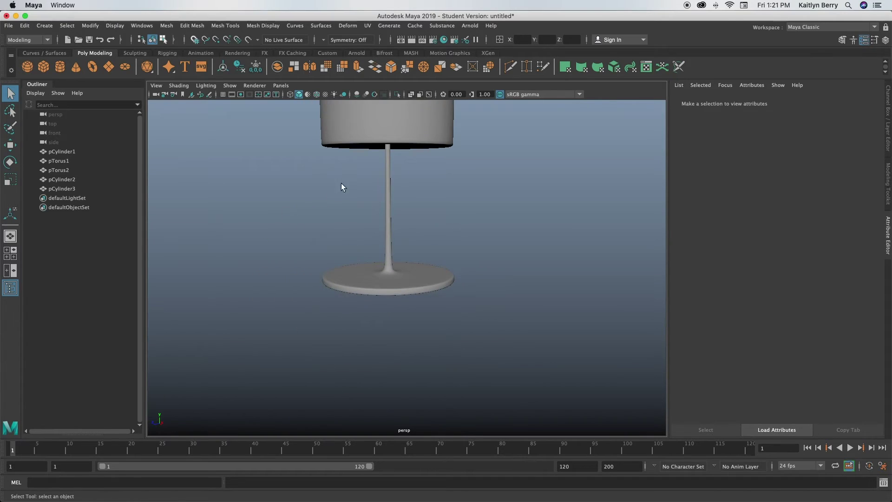
middle_click_drag(341, 183, 389, 285, "alt")
scroll(369, 288, "up", 5)
right_click_drag(368, 286, 528, 293, "alt")
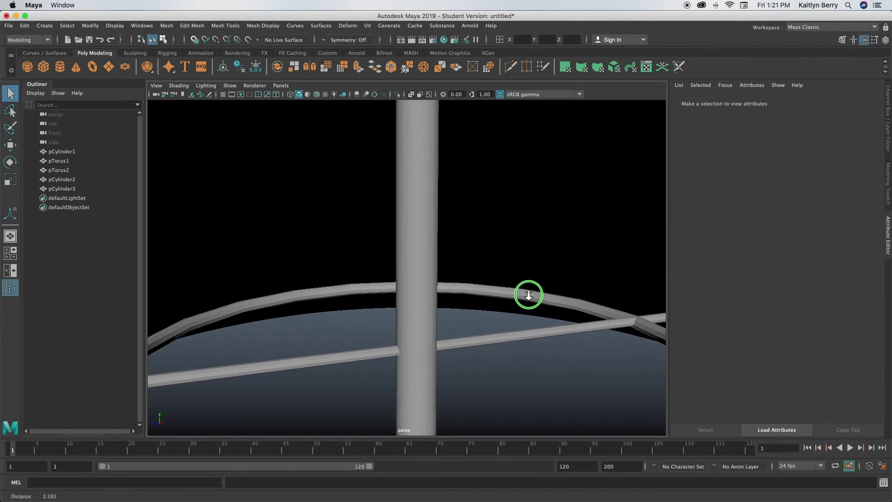
middle_click_drag(528, 293, 427, 192, "alt")
left_click_drag(427, 192, 425, 283, "alt")
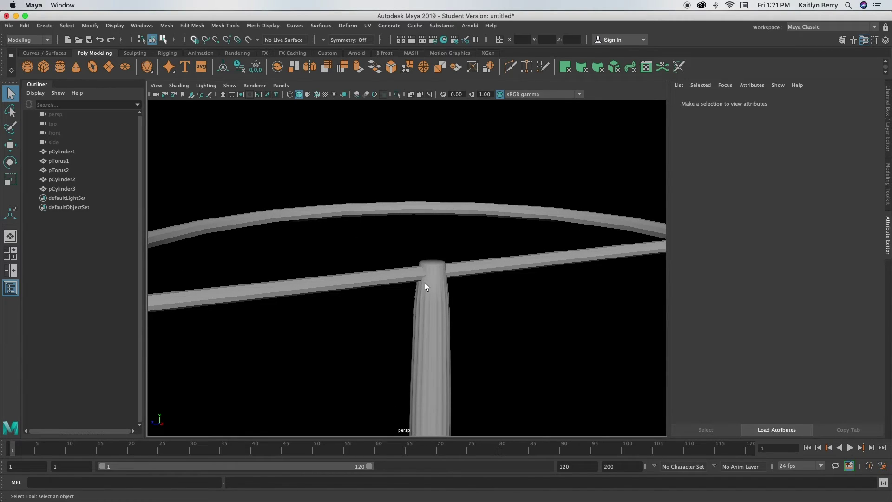
left_click(427, 286)
right_click_drag(428, 232, 448, 199)
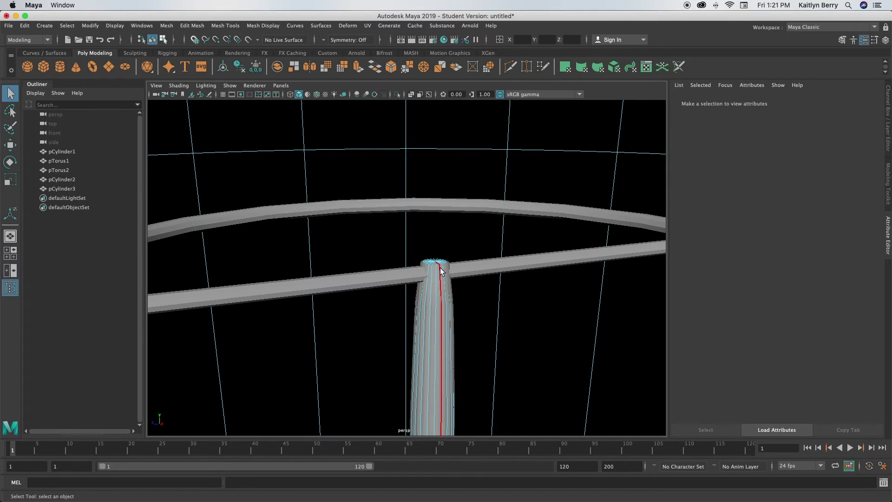
right_click_drag(450, 239, 484, 221)
right_click_drag(450, 272, 450, 211)
double_click(442, 269)
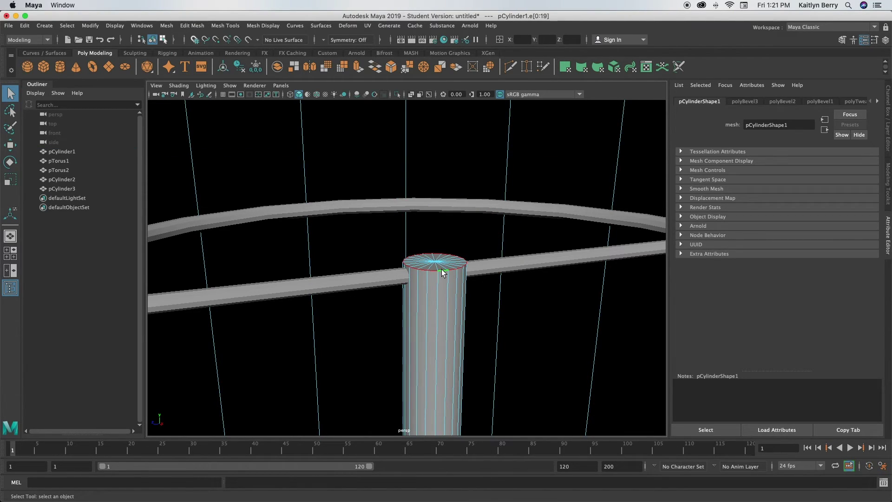
Step: Bevel the pole-top loop with 2 segments and fraction 0.1, then select the upper crossbar
key("ctrl+b")
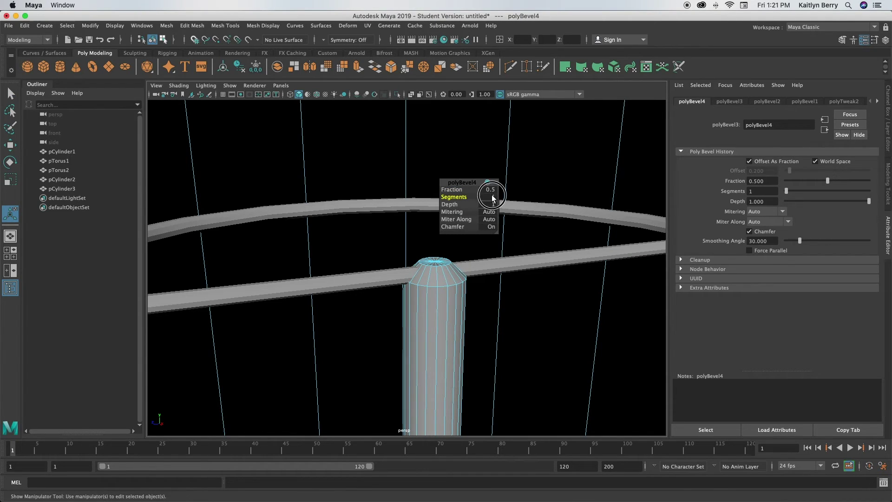
left_click_drag(493, 198, 494, 197)
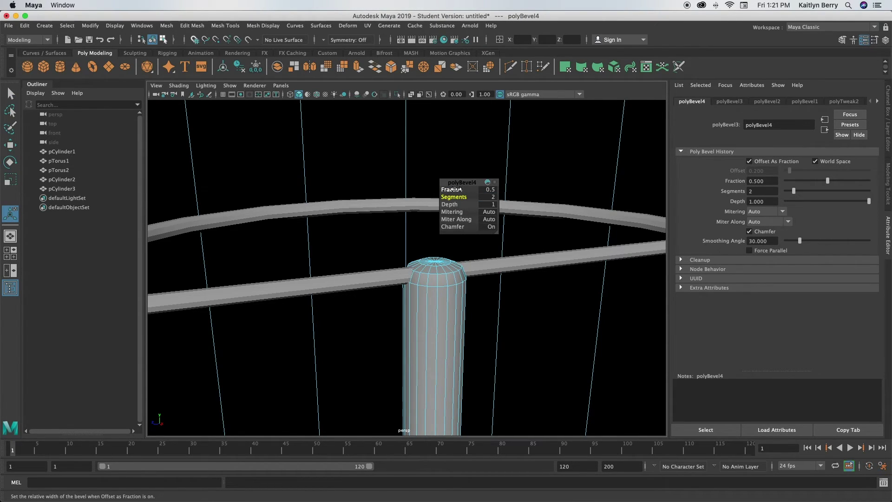
left_click(454, 189)
left_click_drag(454, 189, 437, 188)
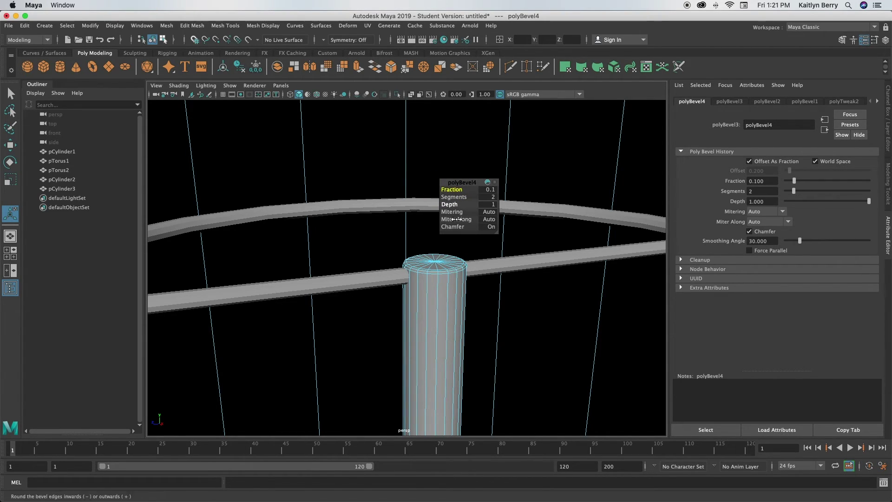
left_click(480, 270)
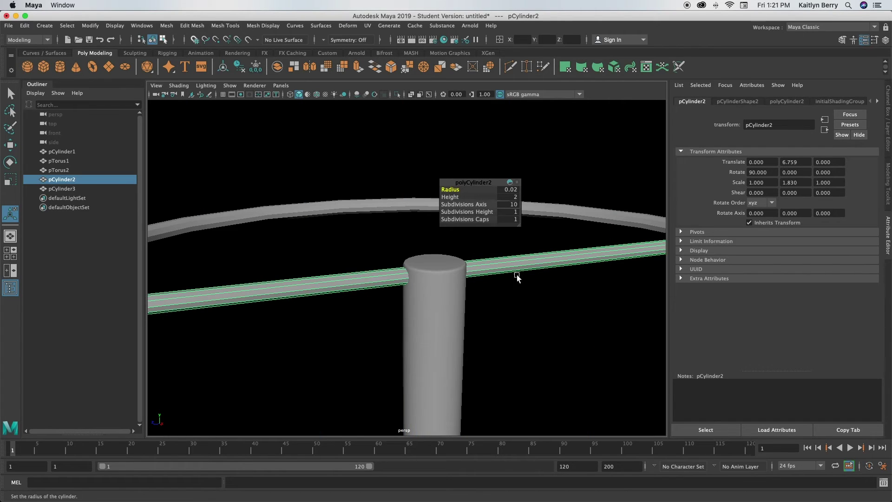
Step: Turn on smooth mesh preview for the crossbars, both torus rings and the lamp body, then deselect
left_click_drag(517, 277, 490, 309, "alt")
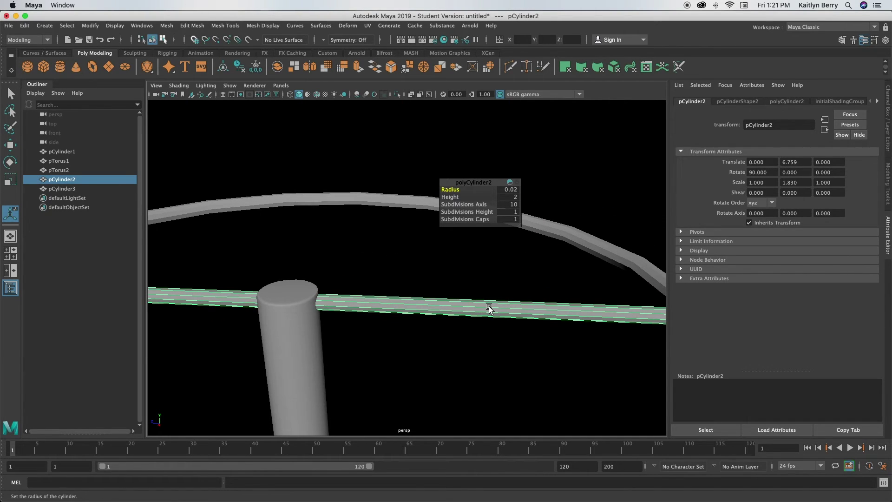
left_click(559, 228)
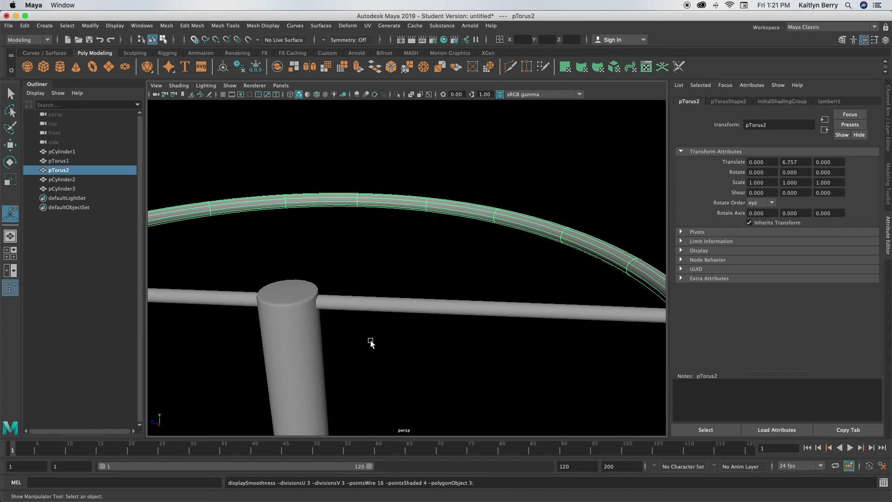
left_click_drag(370, 342, 396, 358, "alt")
left_click_drag(424, 316, 417, 417, "alt")
left_click(455, 364)
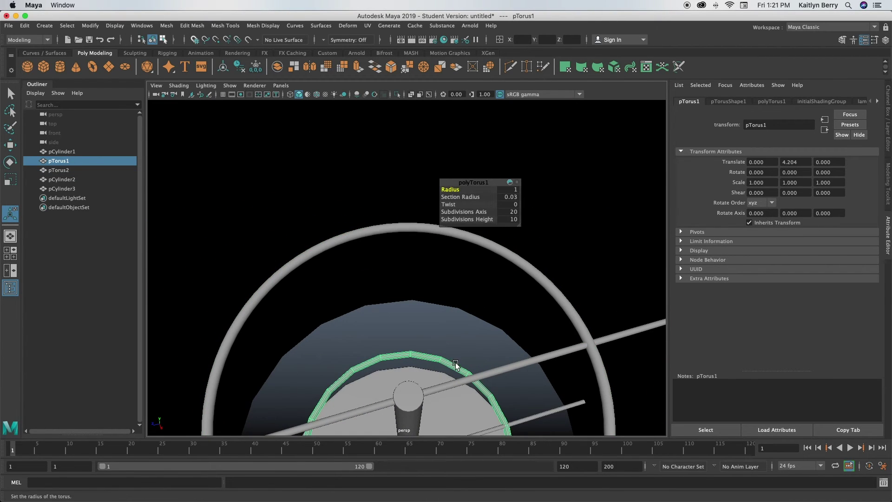
left_click(551, 412)
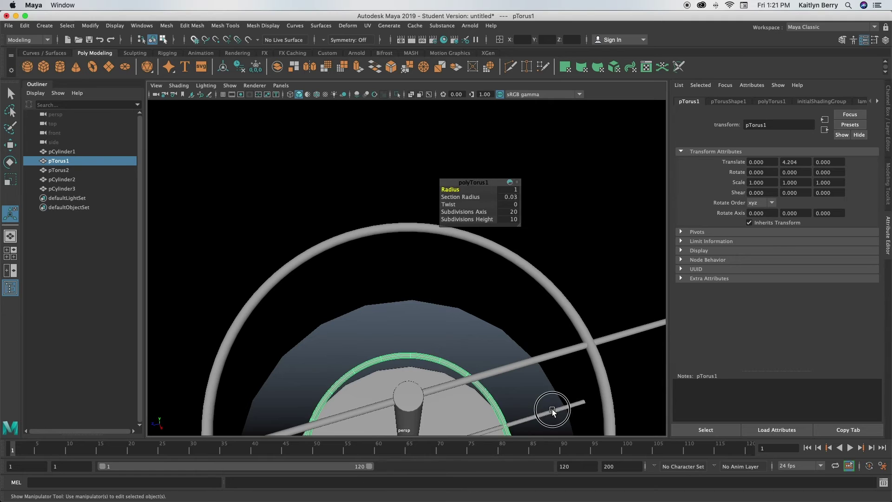
left_click(520, 347)
scroll(254, 422, "down", 5)
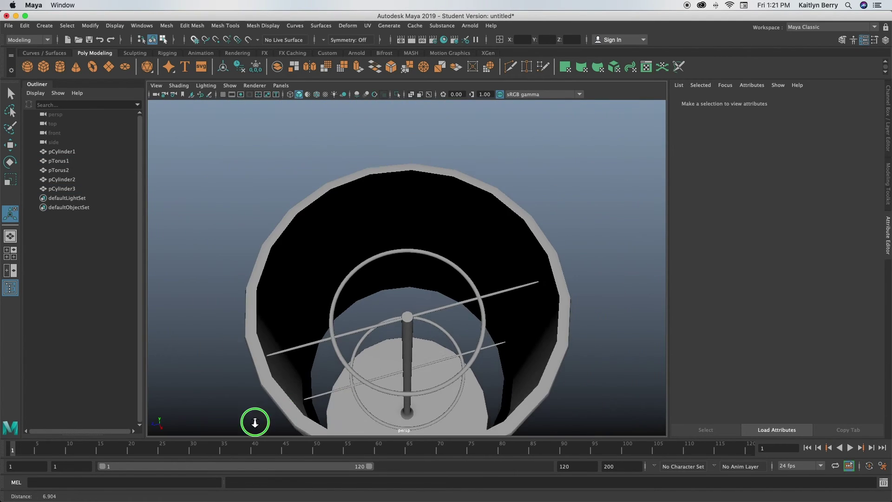
scroll(254, 422, "down", 3)
left_click(462, 343)
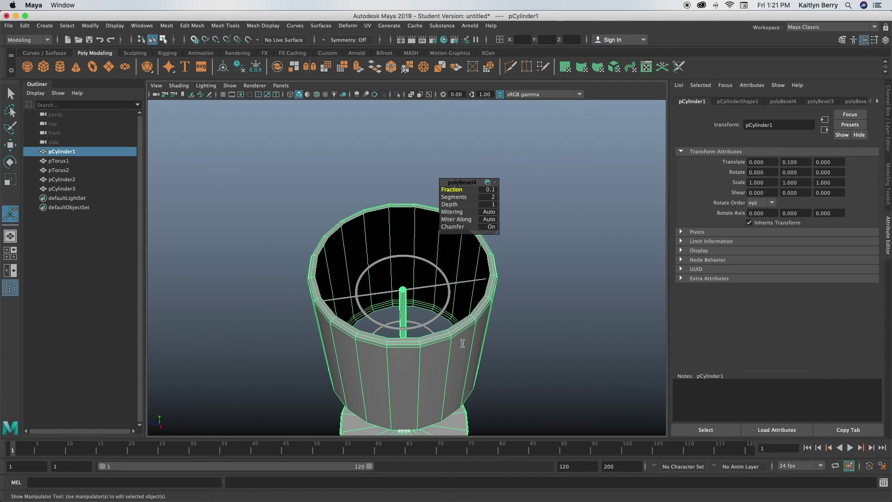
key("3")
left_click(548, 321)
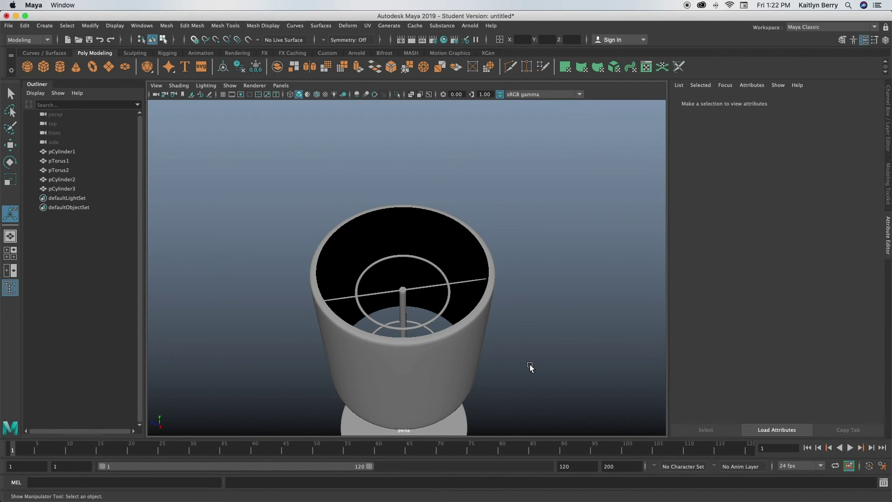
left_click_drag(530, 367, 431, 263, "alt")
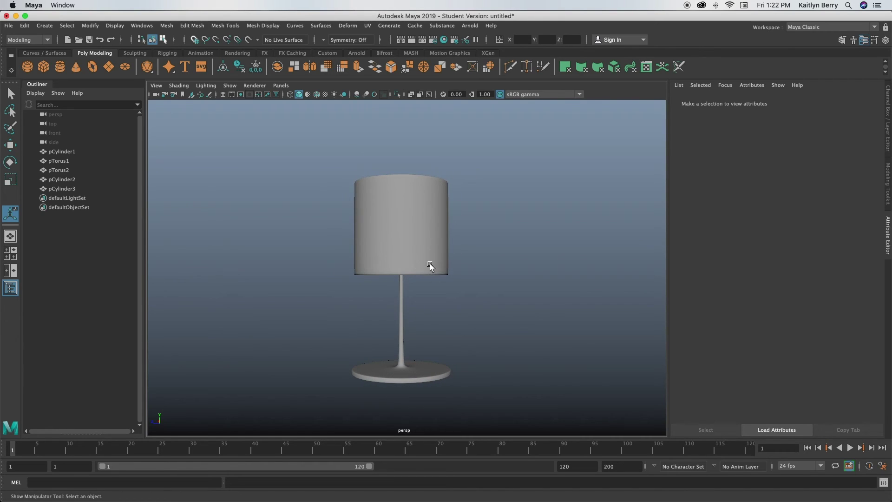